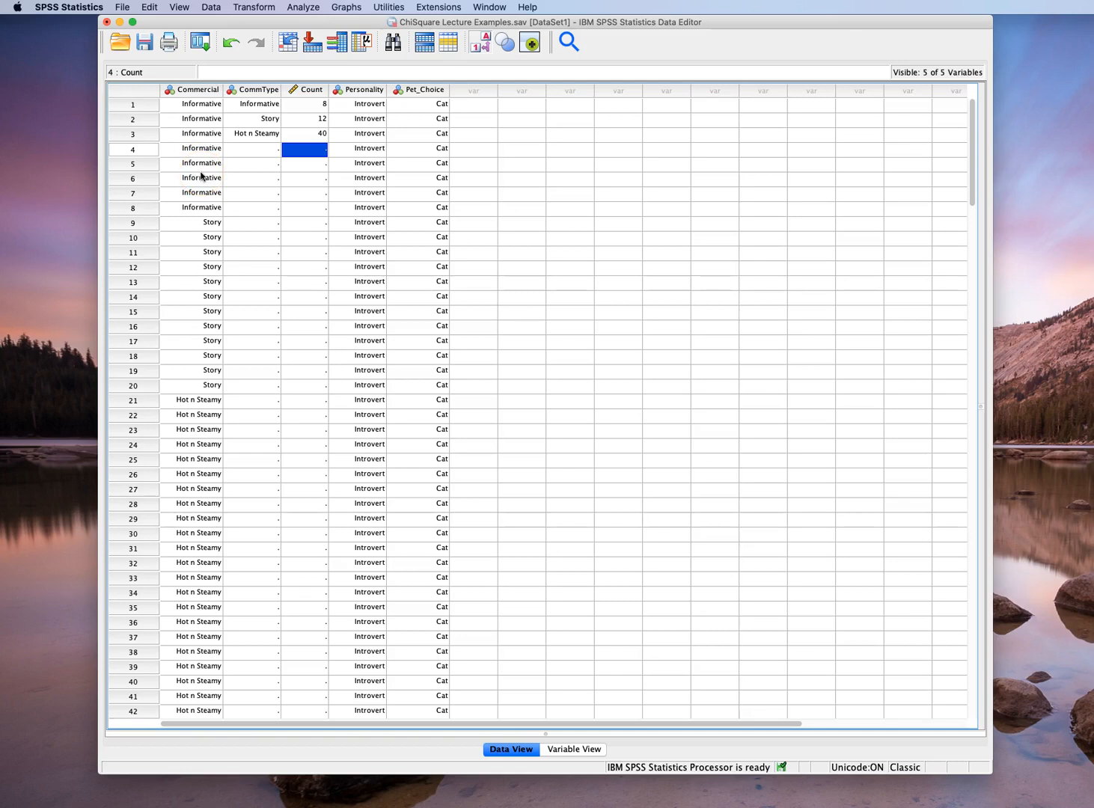
Run a legacy nonparametric chi-square test on Commercial with all categories expected to be equal
click(184, 71)
click(303, 8)
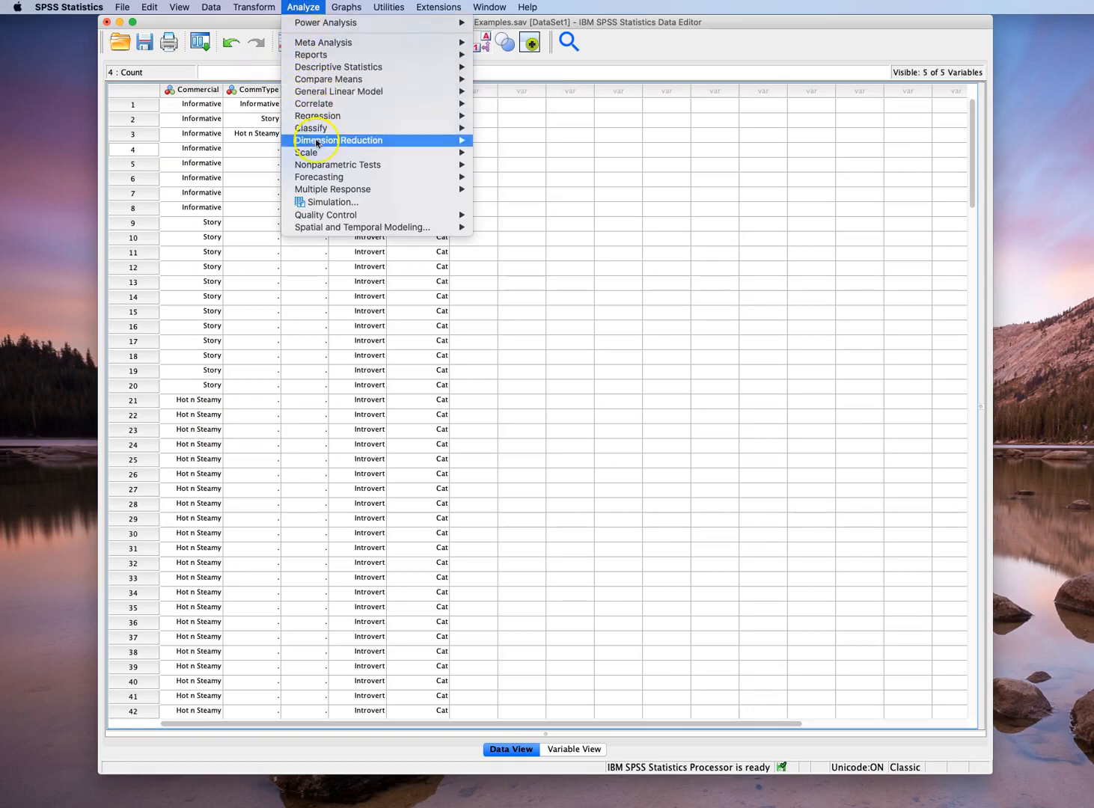
mouse_move(323, 164)
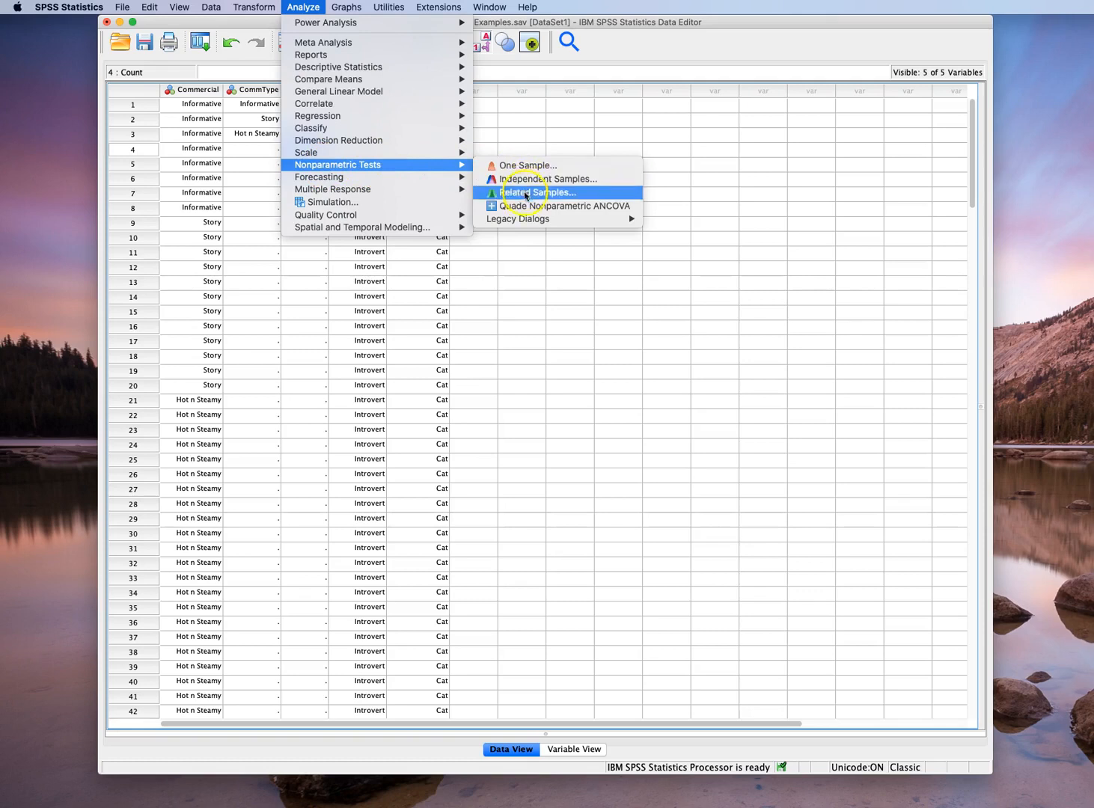
mouse_move(532, 218)
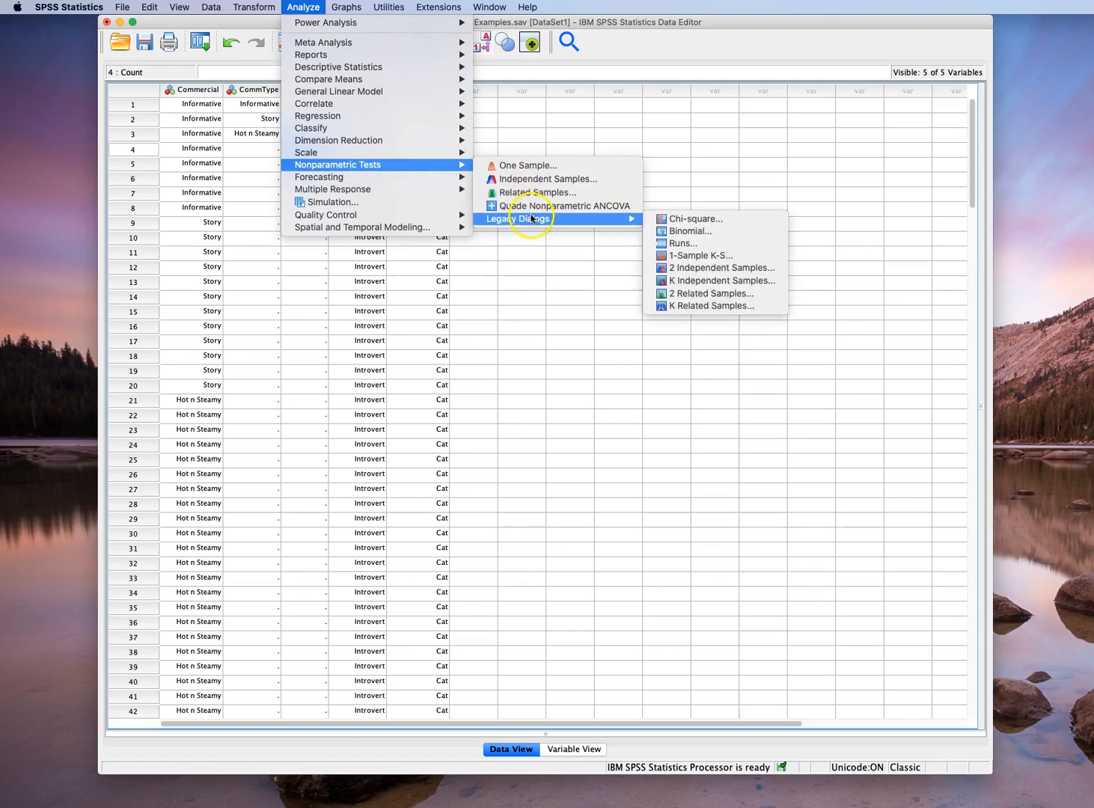
click(688, 220)
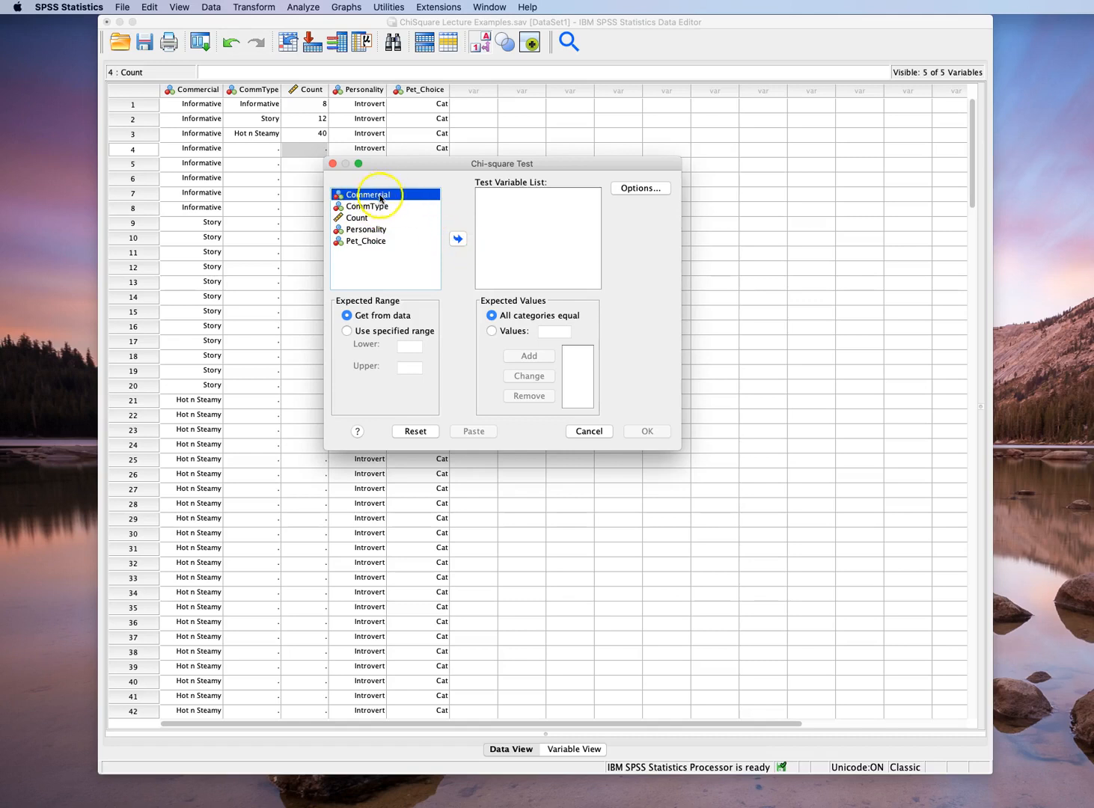
click(457, 238)
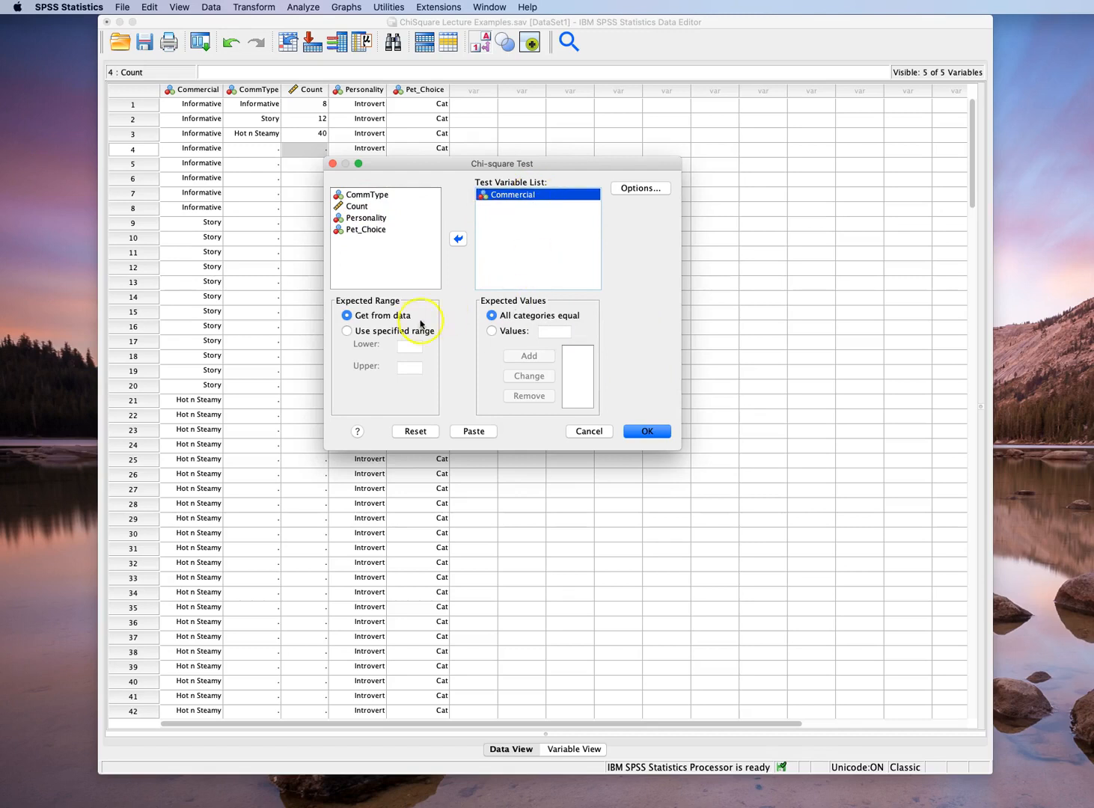
click(648, 432)
drag(651, 143, 371, 57)
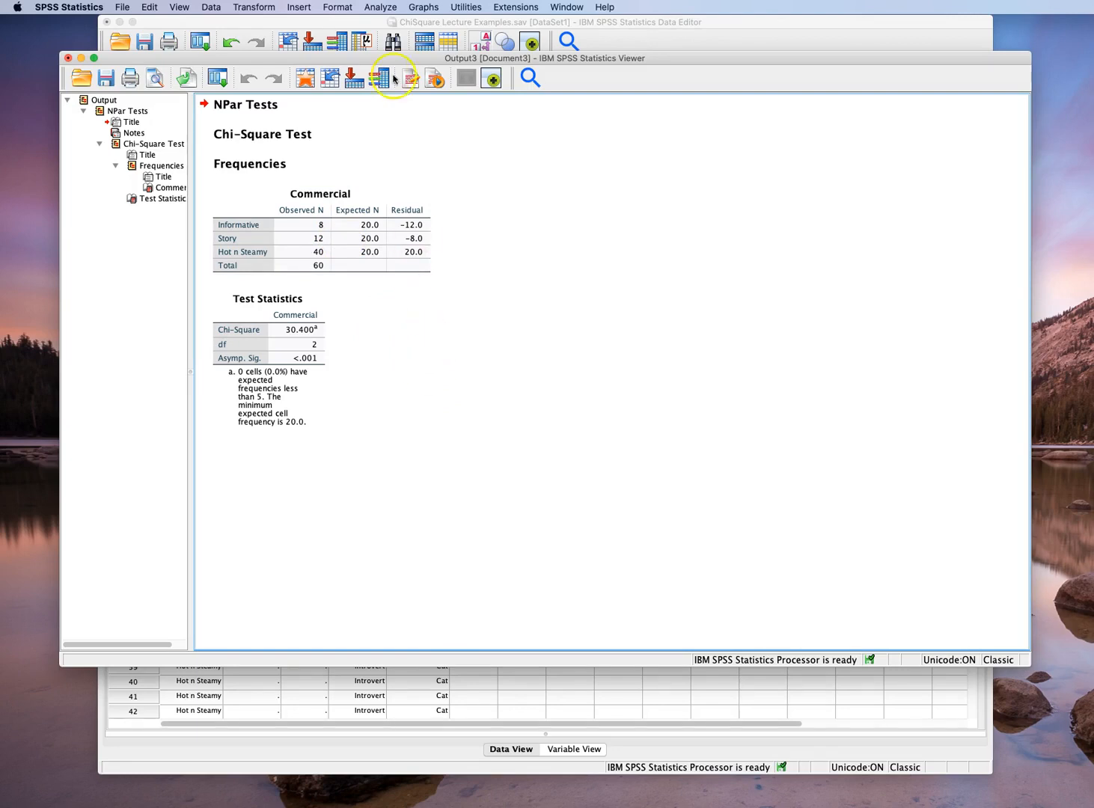
Return to the data editor and weight the cases by Count
click(369, 25)
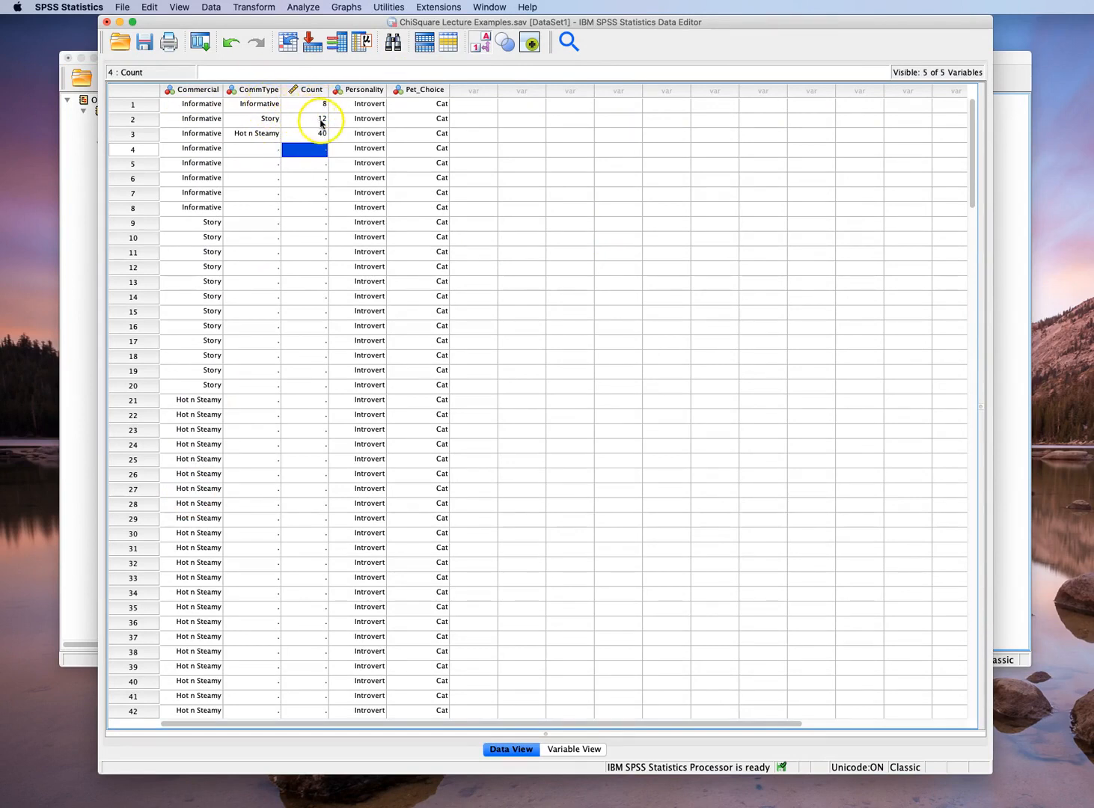
click(292, 150)
click(210, 8)
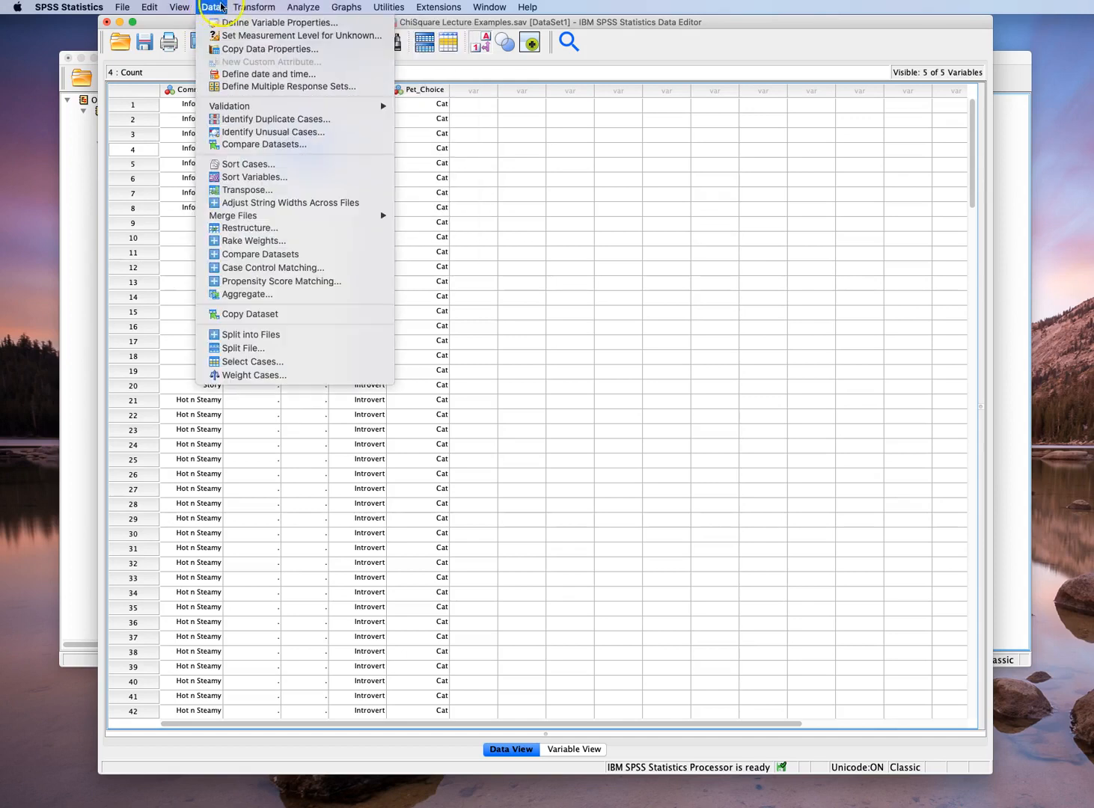
click(250, 375)
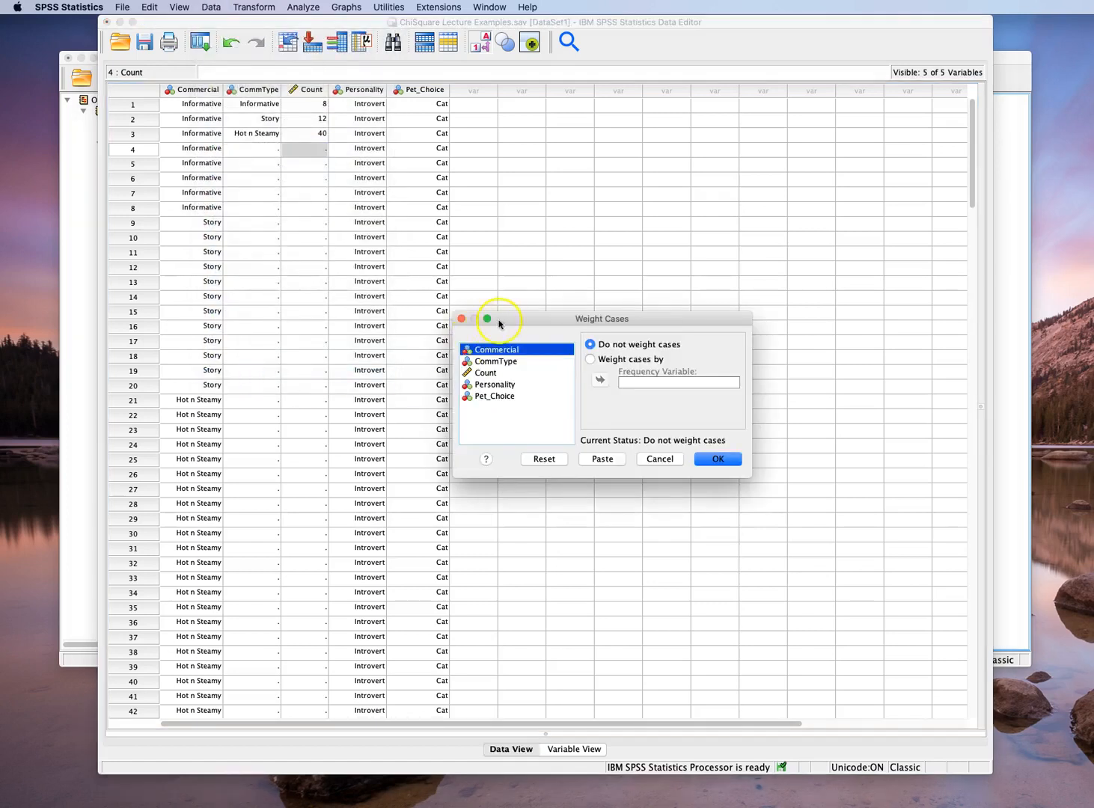
click(598, 361)
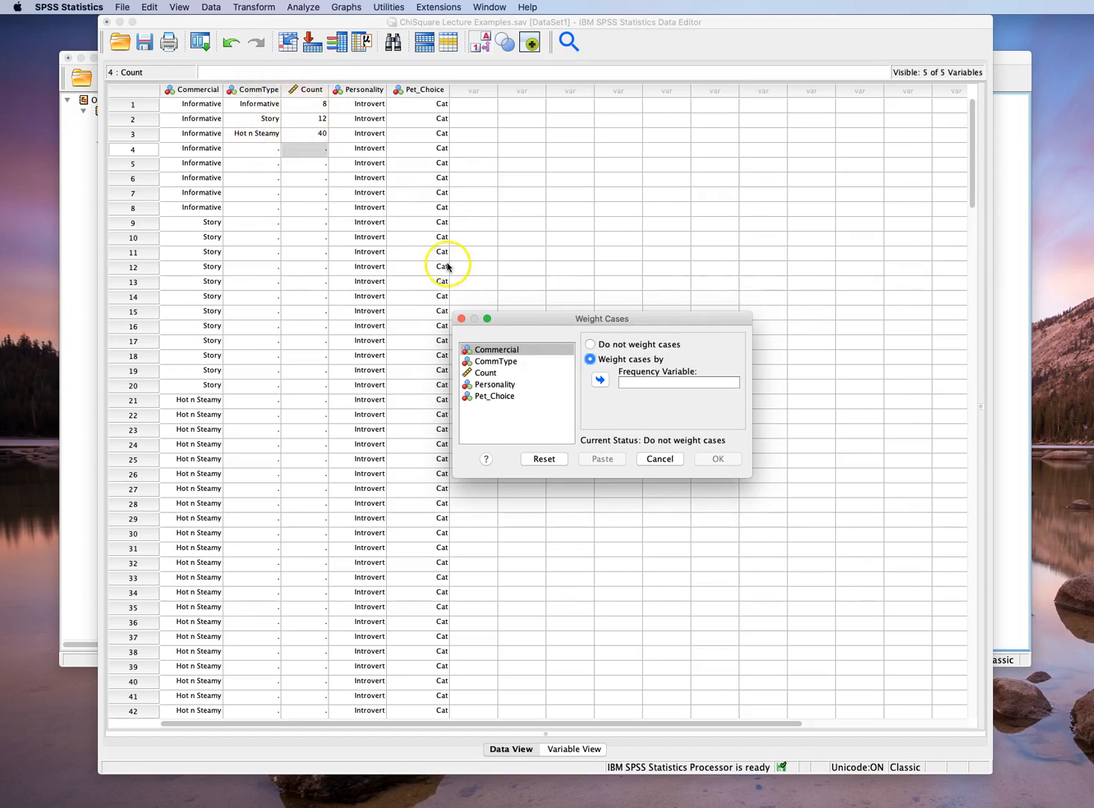
click(488, 373)
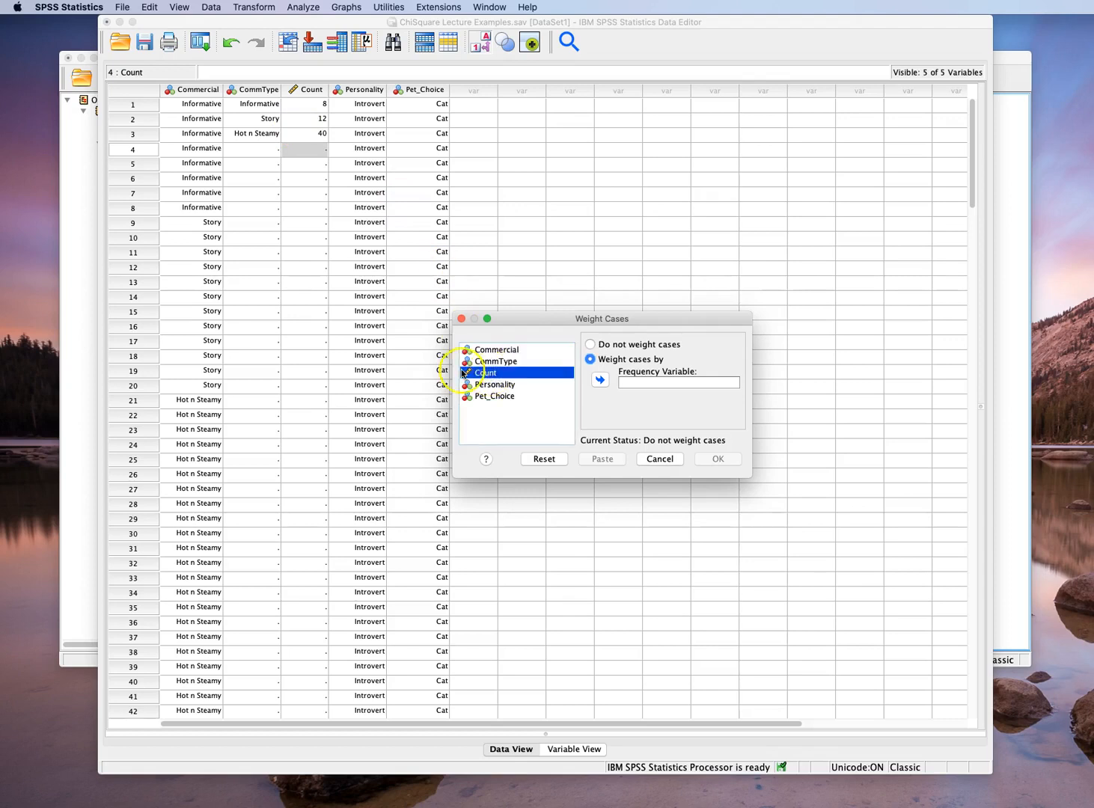
click(599, 379)
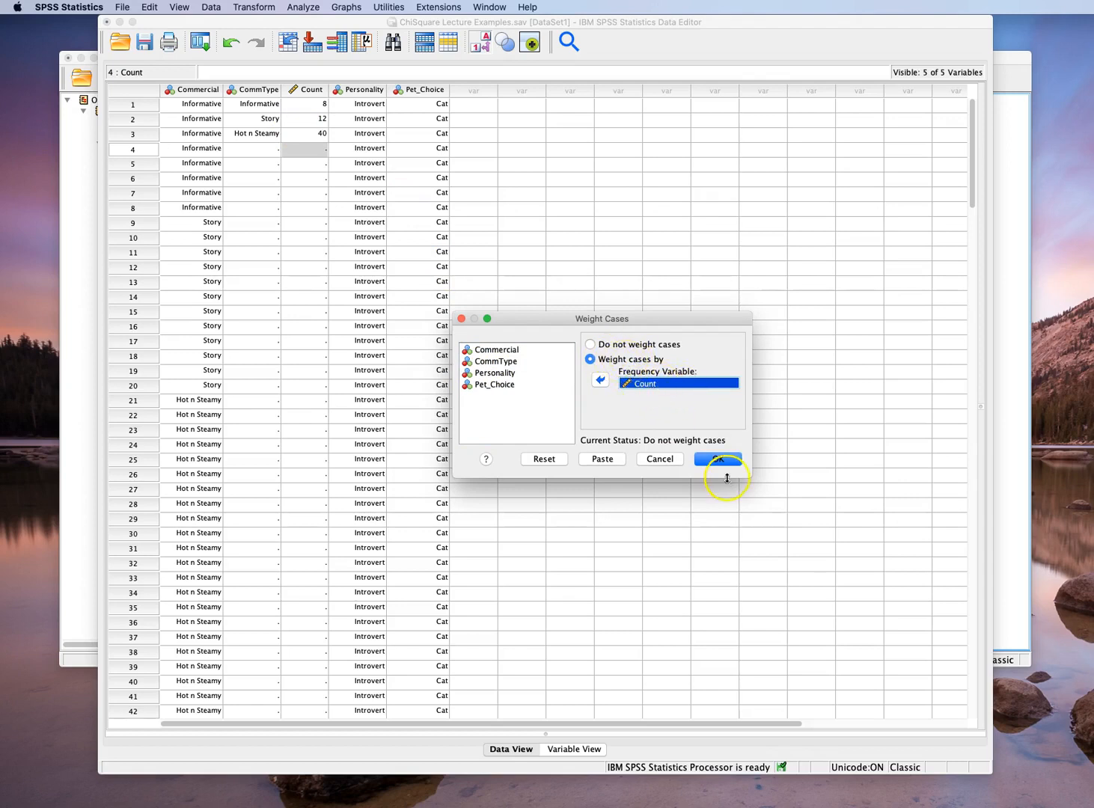
click(718, 460)
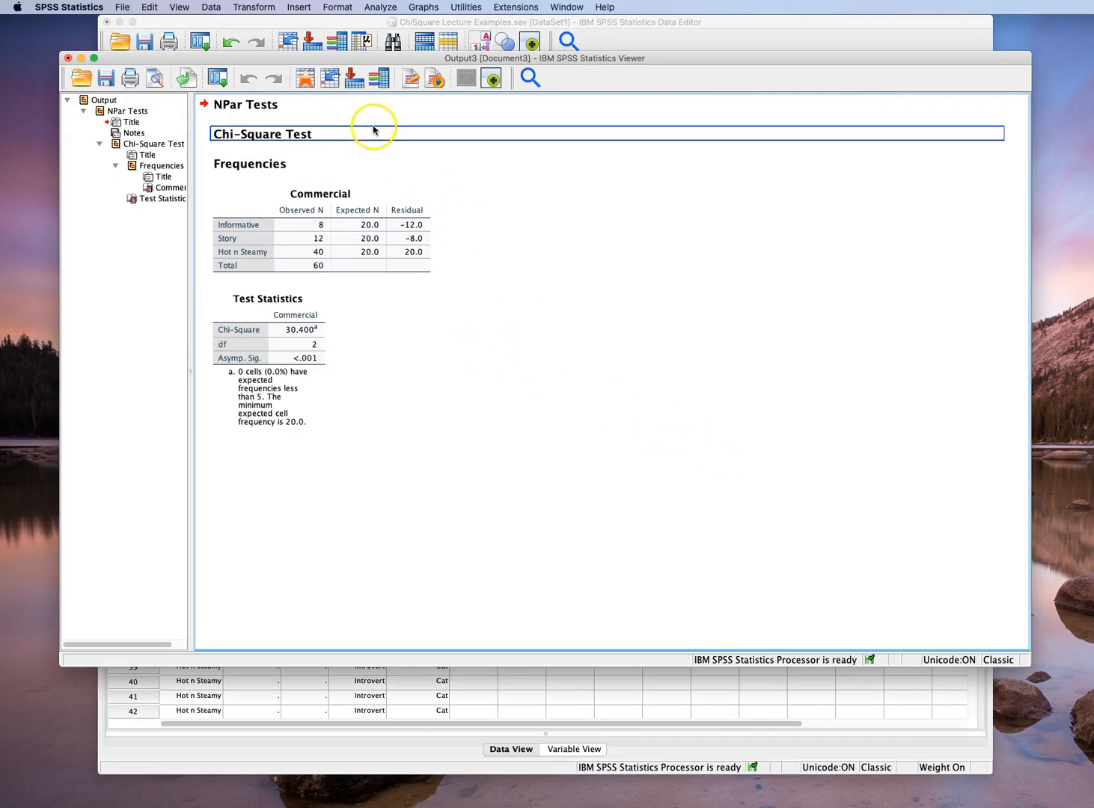
Reset the legacy chi-square test settings and run the test on CommType with all categories equal
click(379, 7)
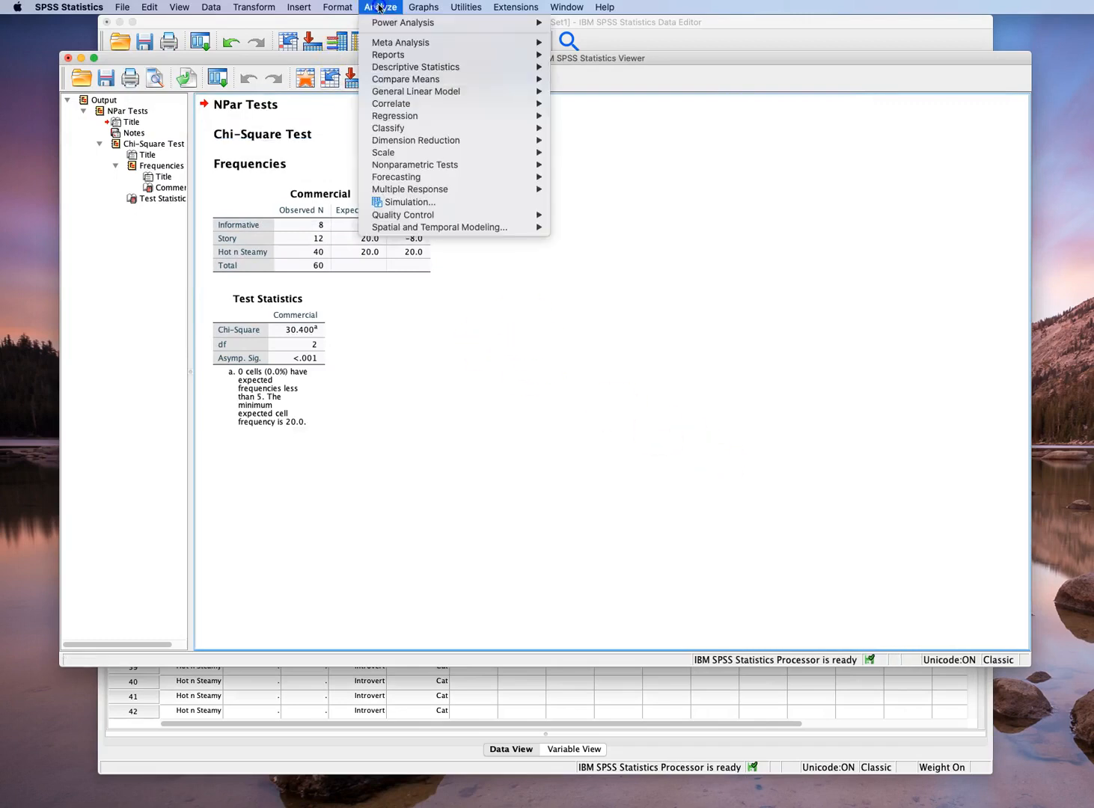
mouse_move(398, 165)
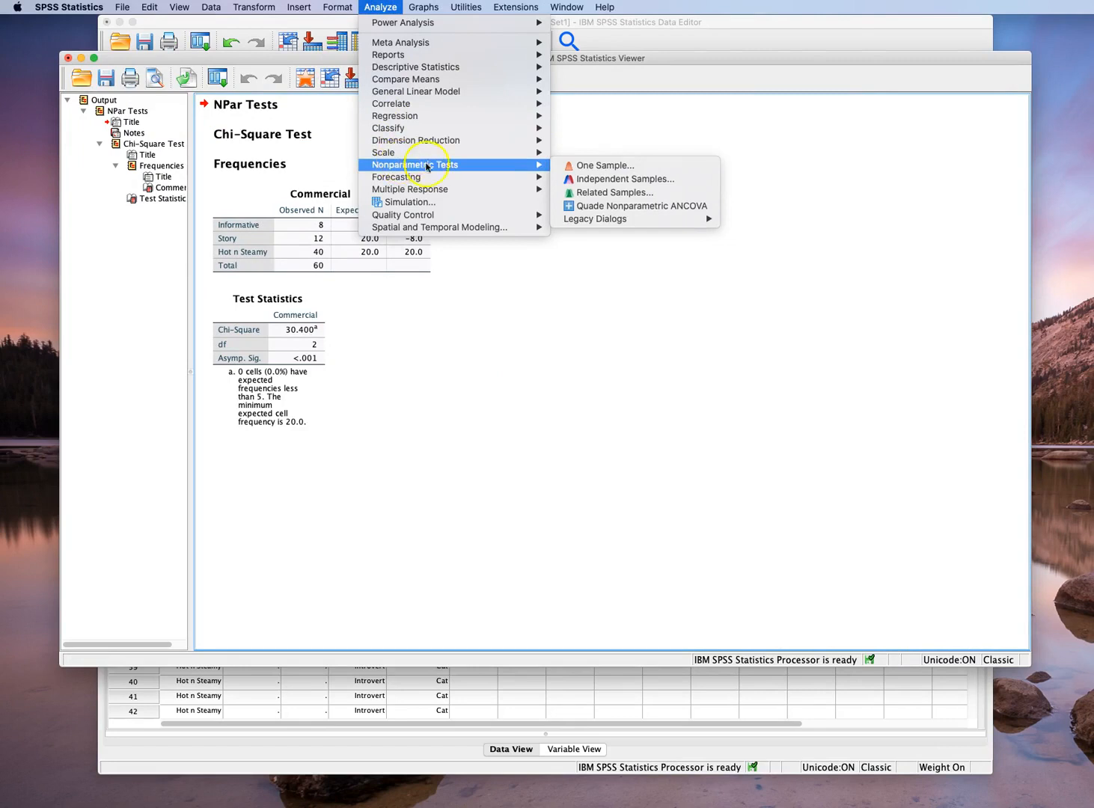
mouse_move(658, 219)
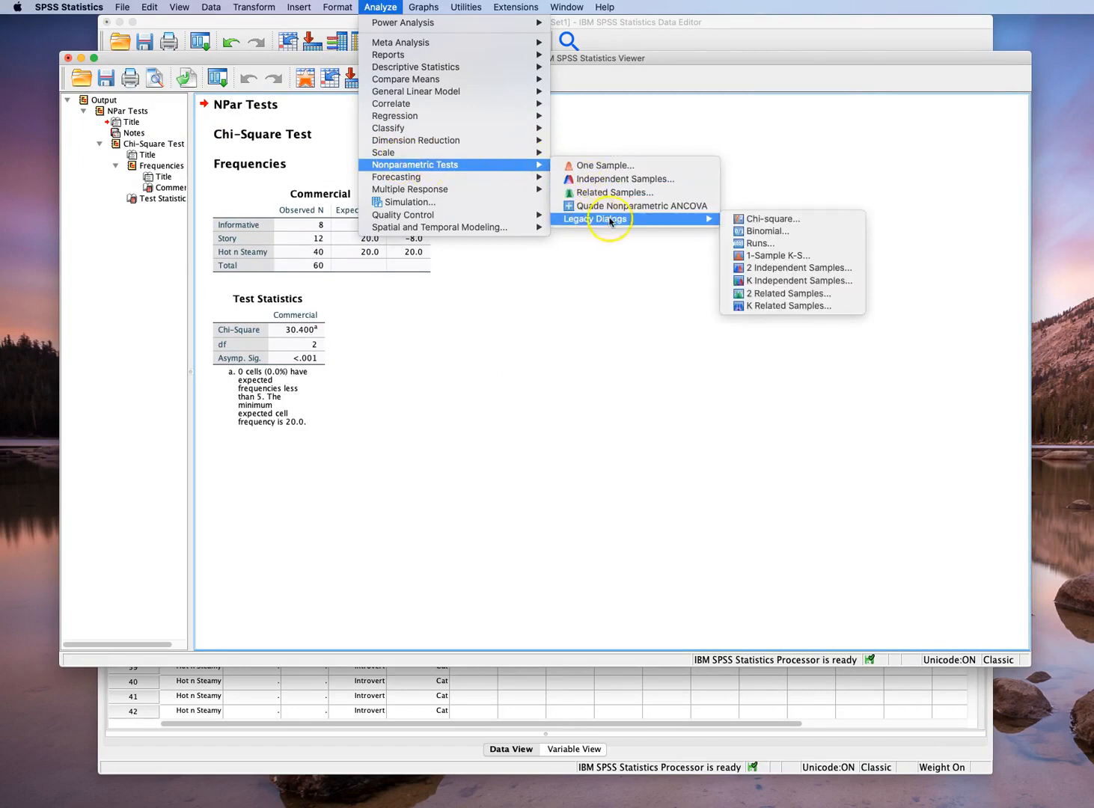
click(799, 220)
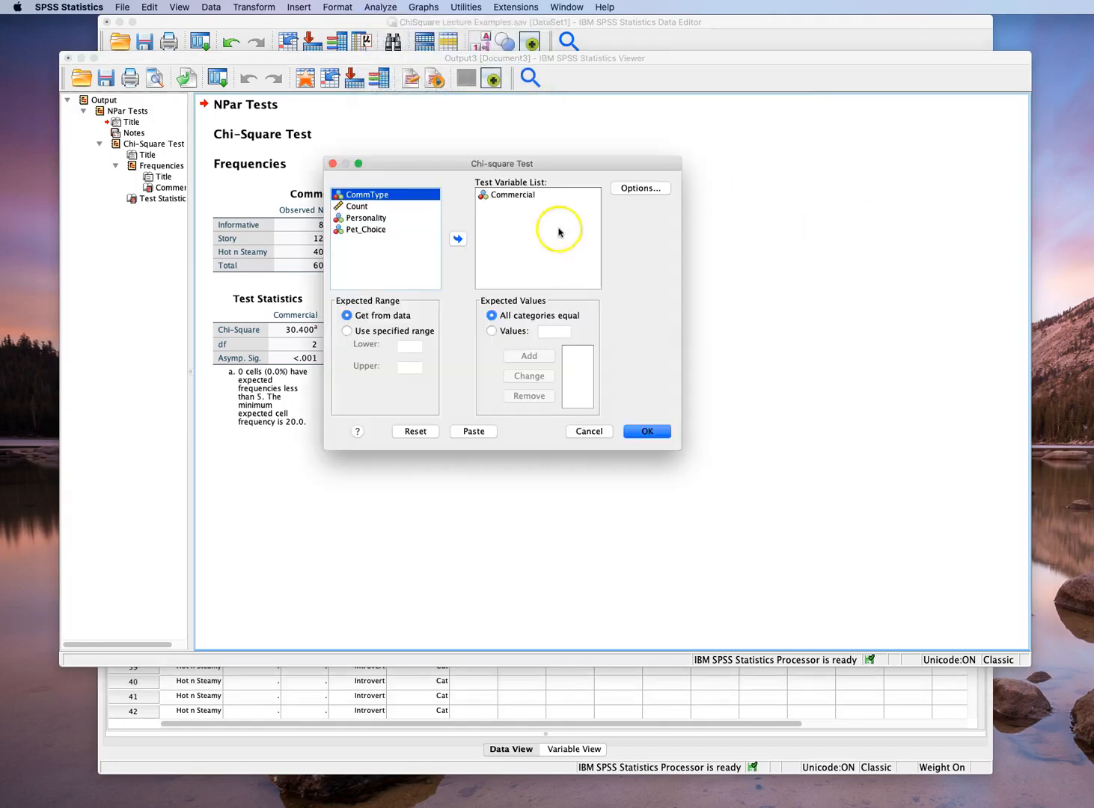
click(416, 433)
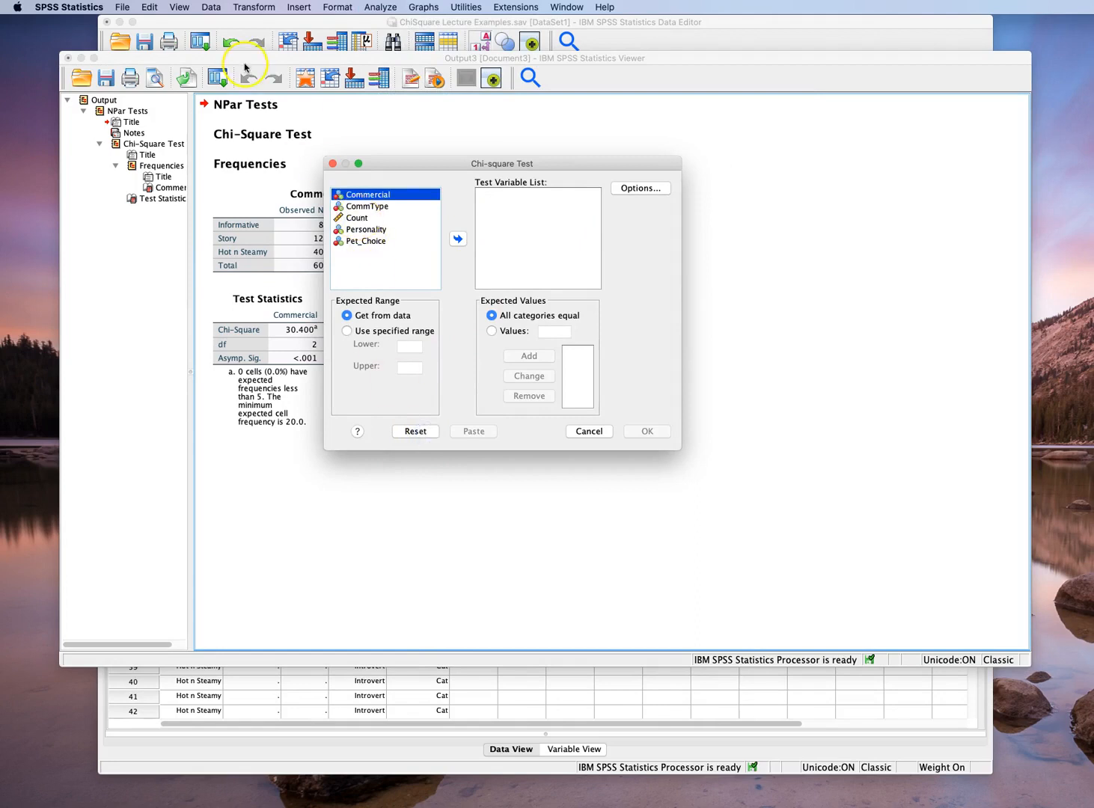
drag(247, 59, 259, 129)
drag(385, 165, 387, 191)
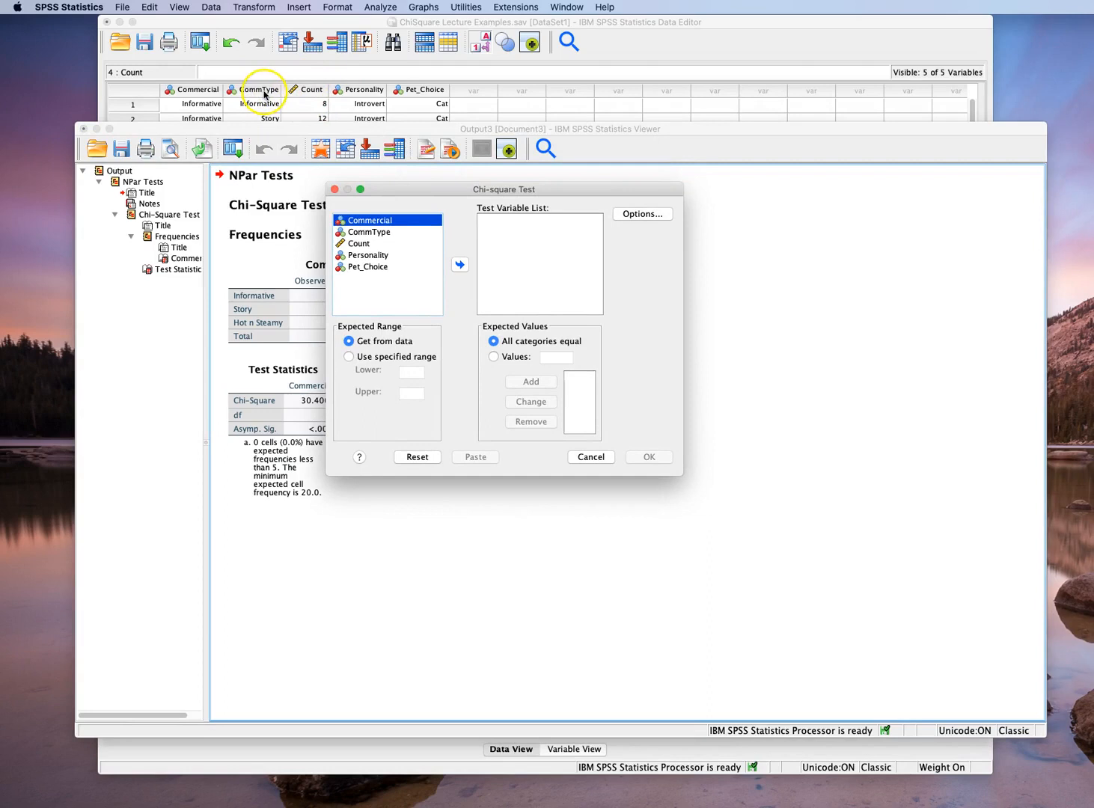
click(362, 233)
click(459, 265)
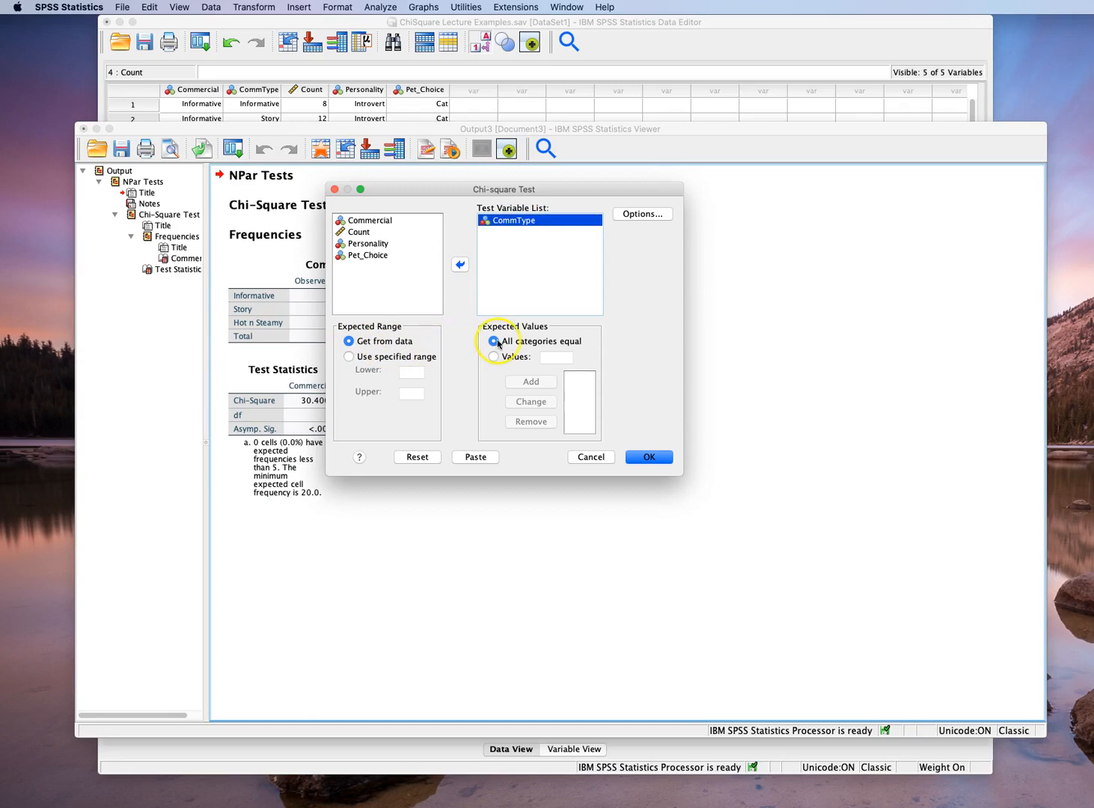
click(663, 458)
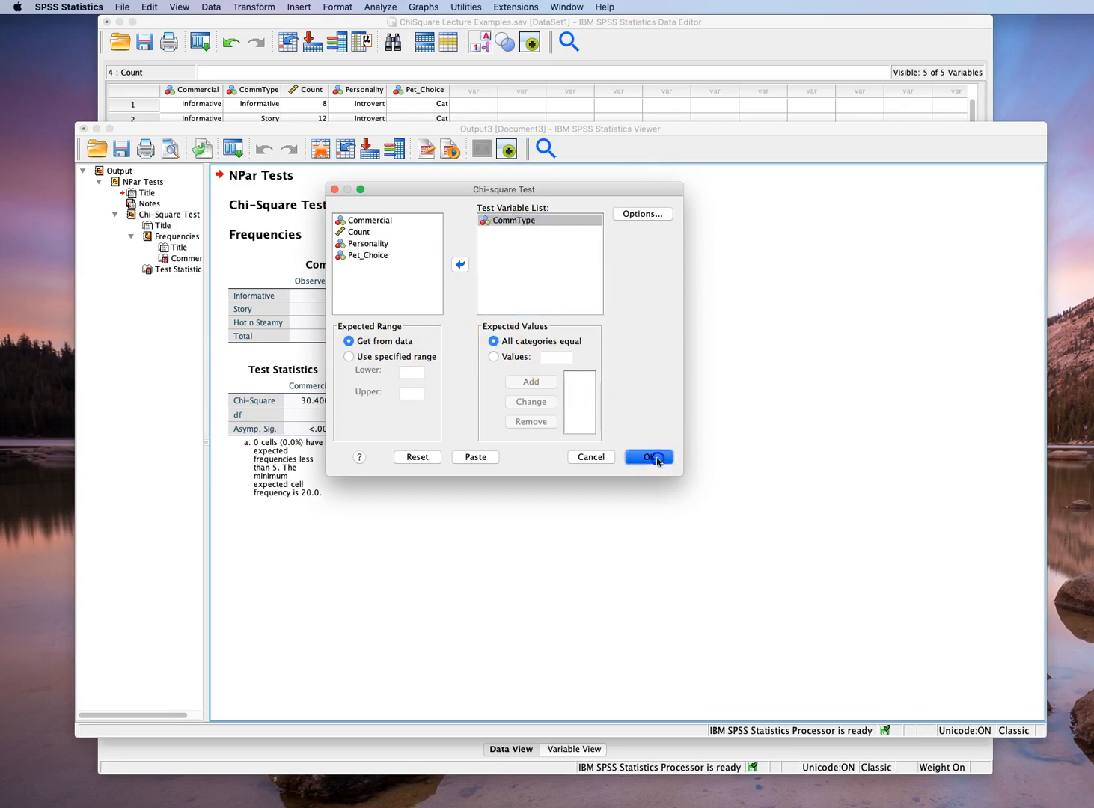
click(642, 433)
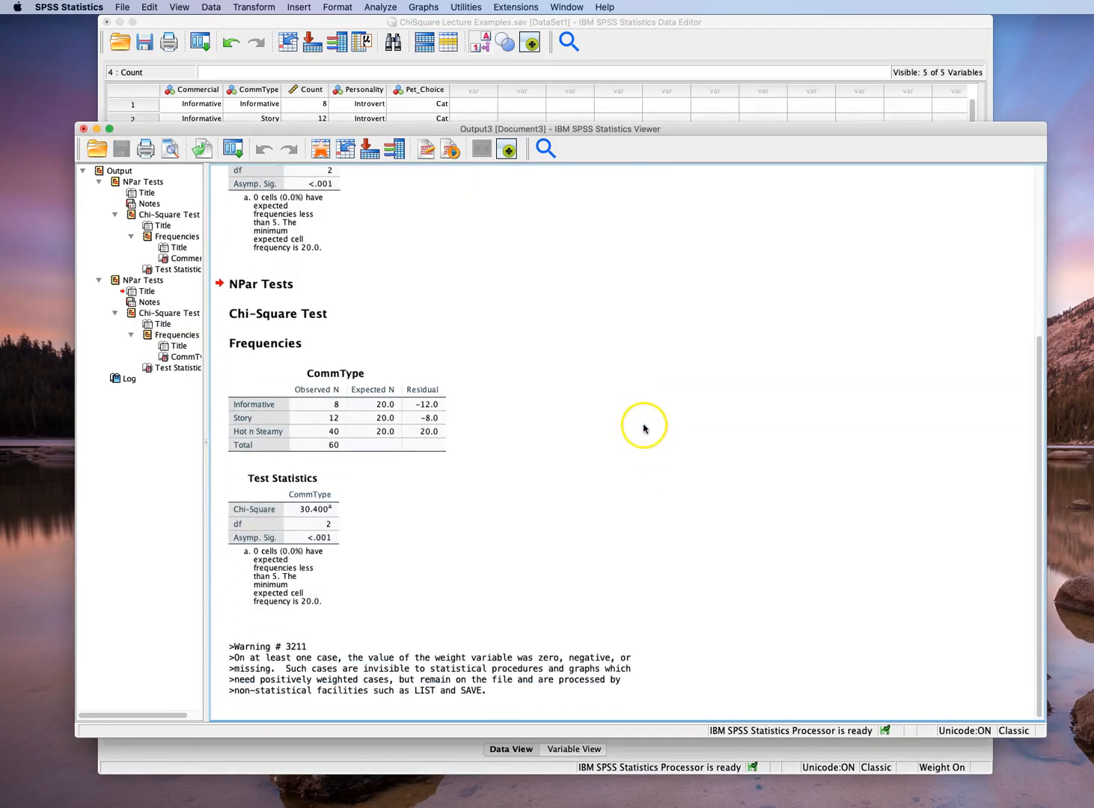
Examine the CommType frequencies and test statistics in the output and compare them with the Commercial results
click(376, 425)
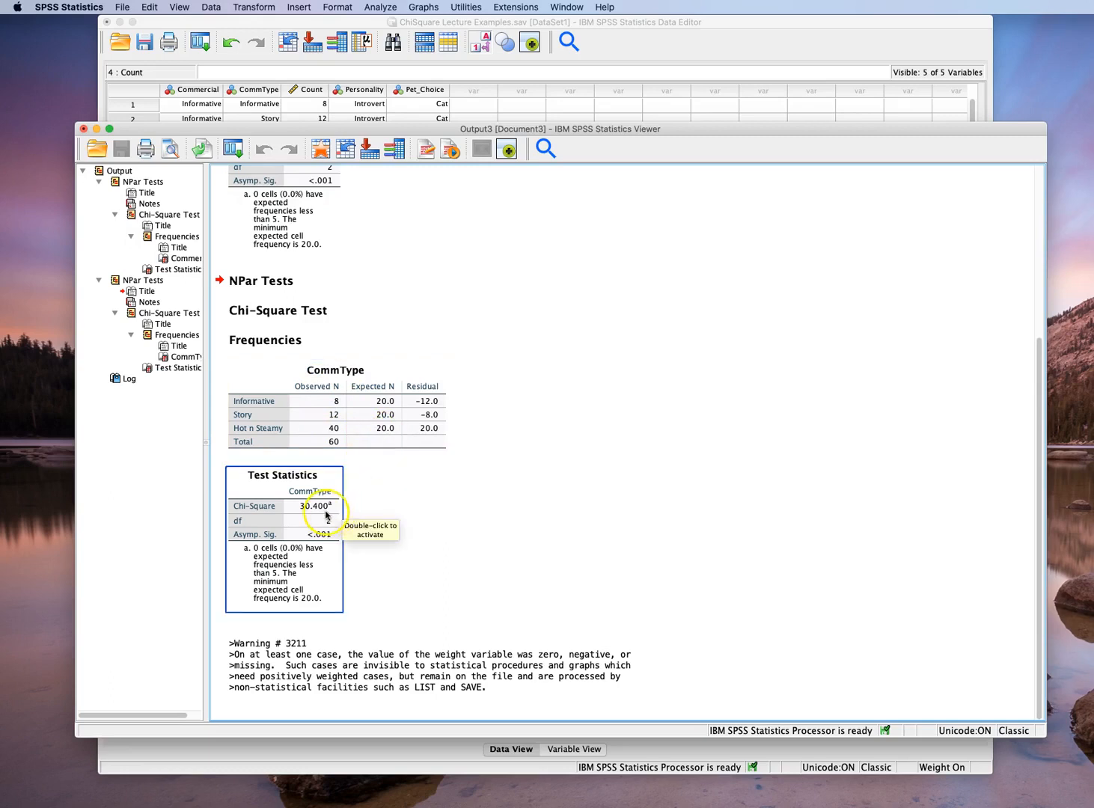
scroll(453, 518, up, 2)
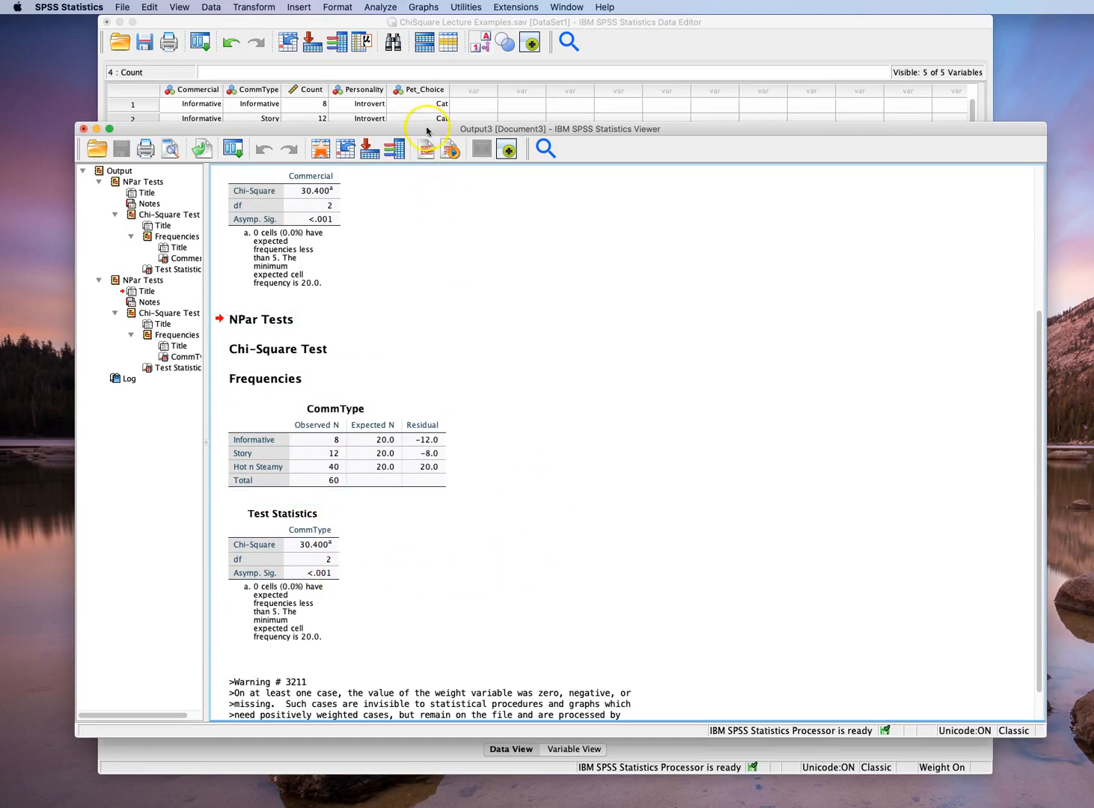
drag(427, 129, 424, 155)
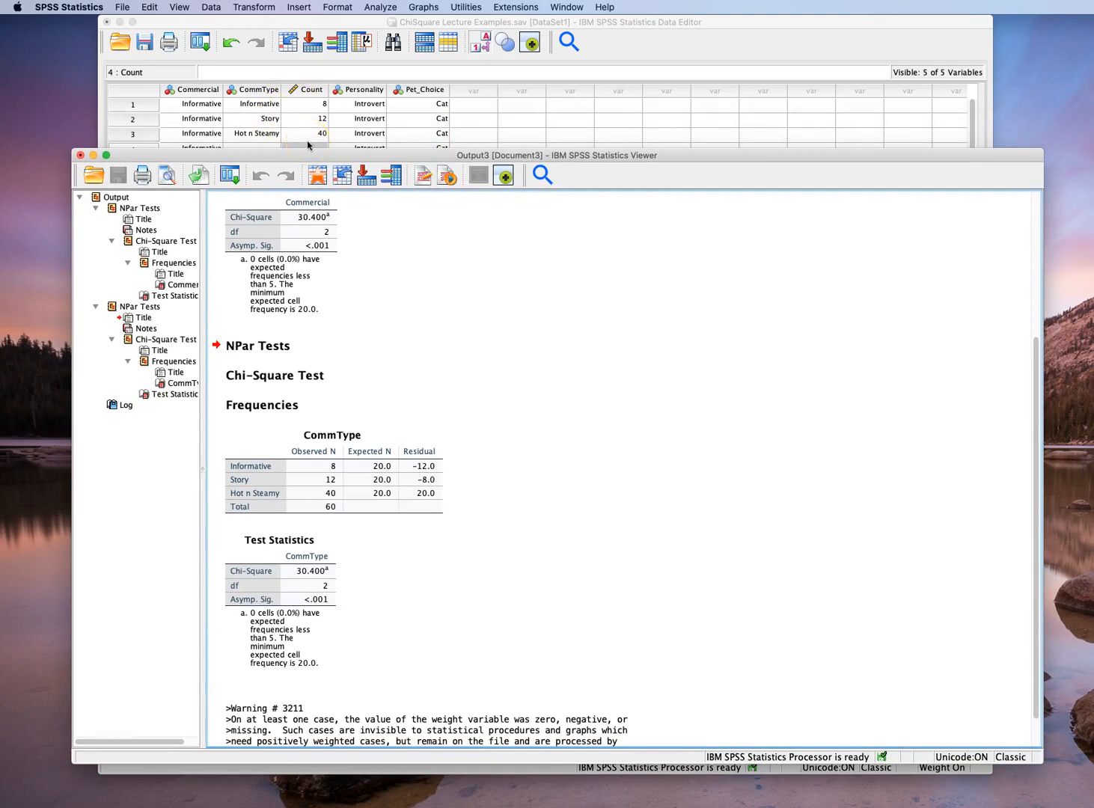
click(208, 9)
click(252, 345)
drag(288, 155, 277, 59)
scroll(432, 267, up, 2)
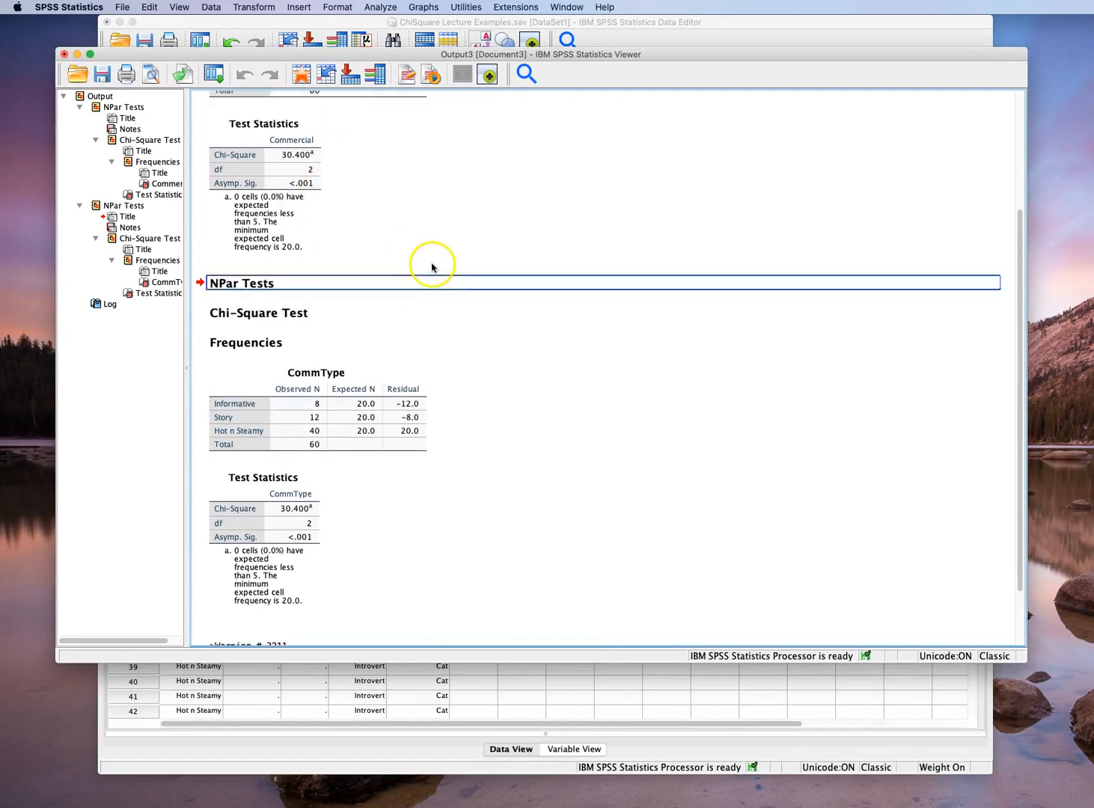
scroll(432, 266, up, 3)
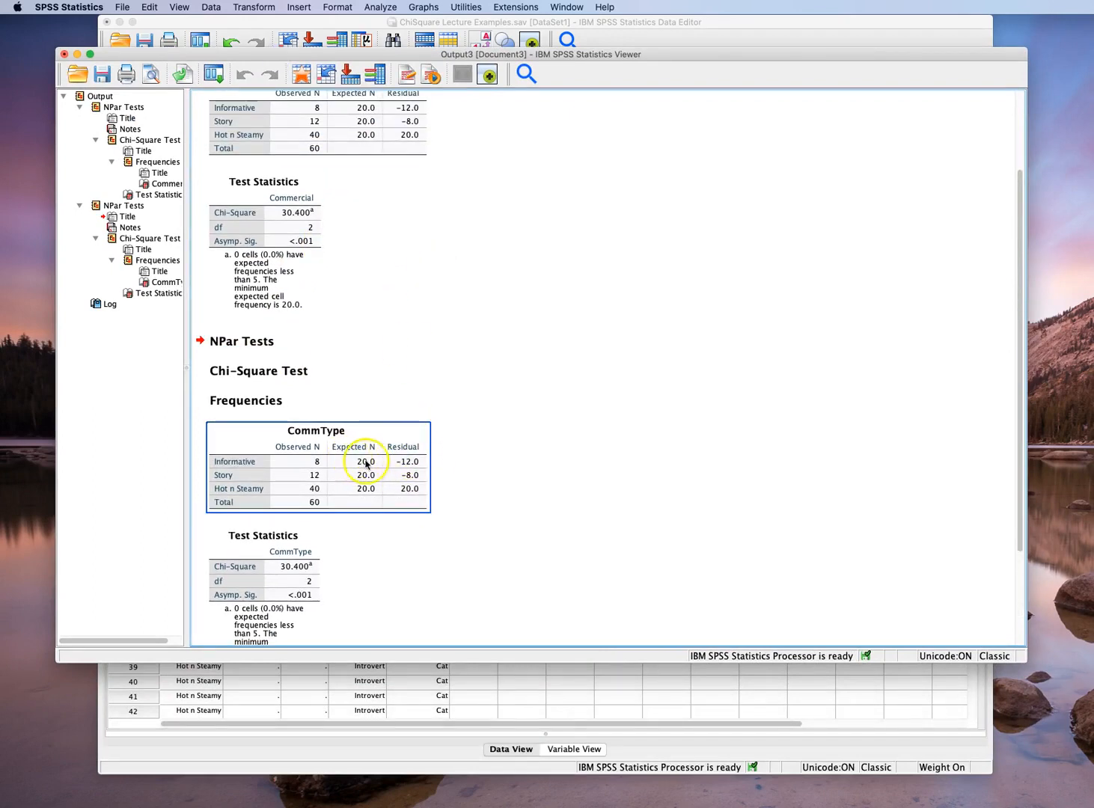
click(366, 488)
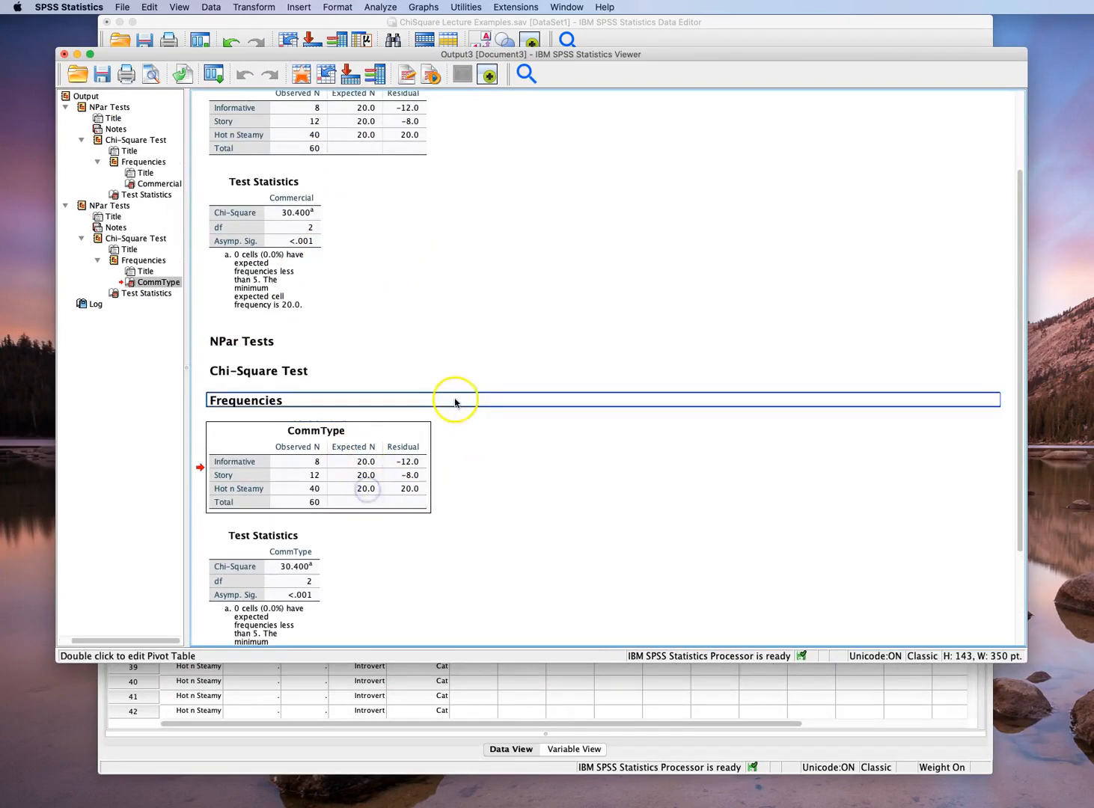
scroll(532, 432, down, 5)
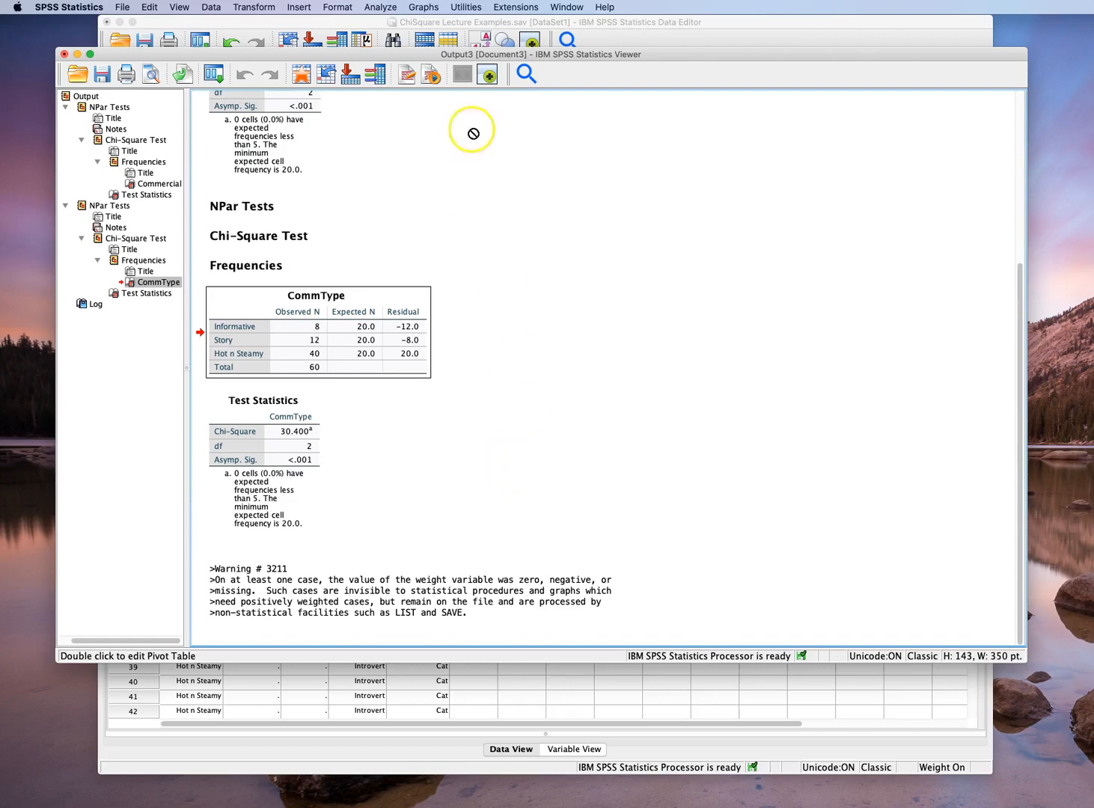
Reopen the legacy chi-square test for CommType from the data editor and switch the expected values from equal categories to specified values
click(509, 22)
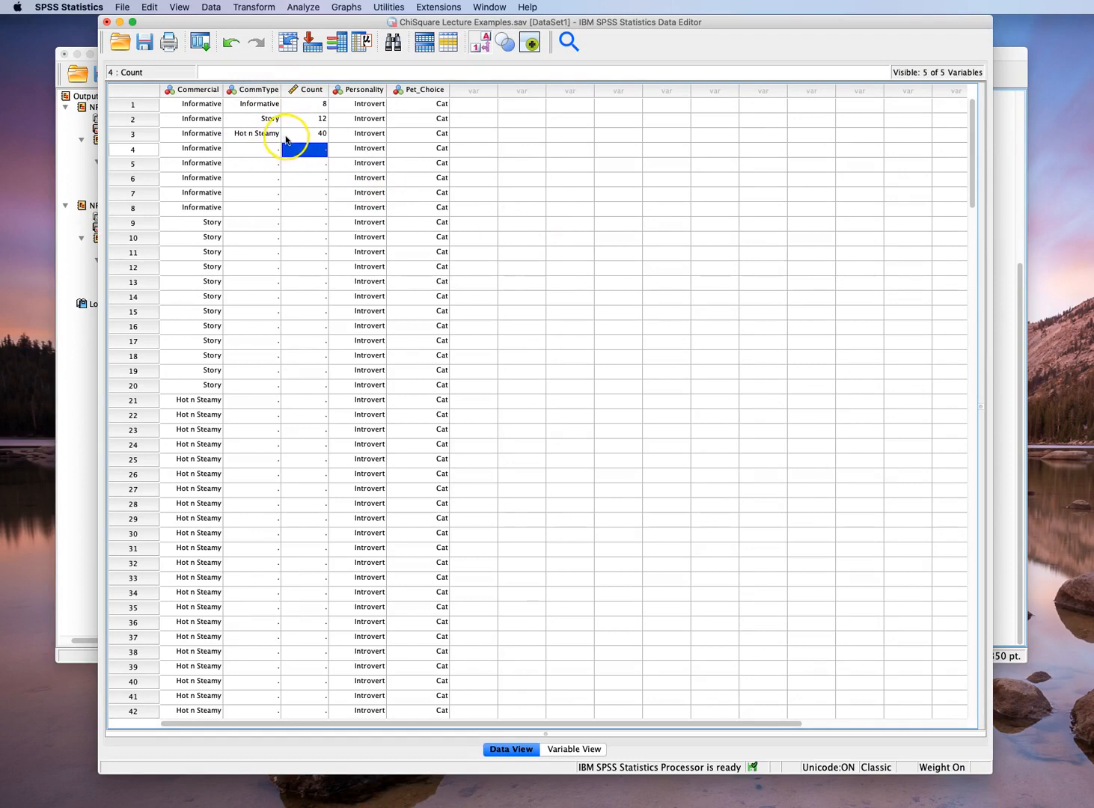
click(298, 8)
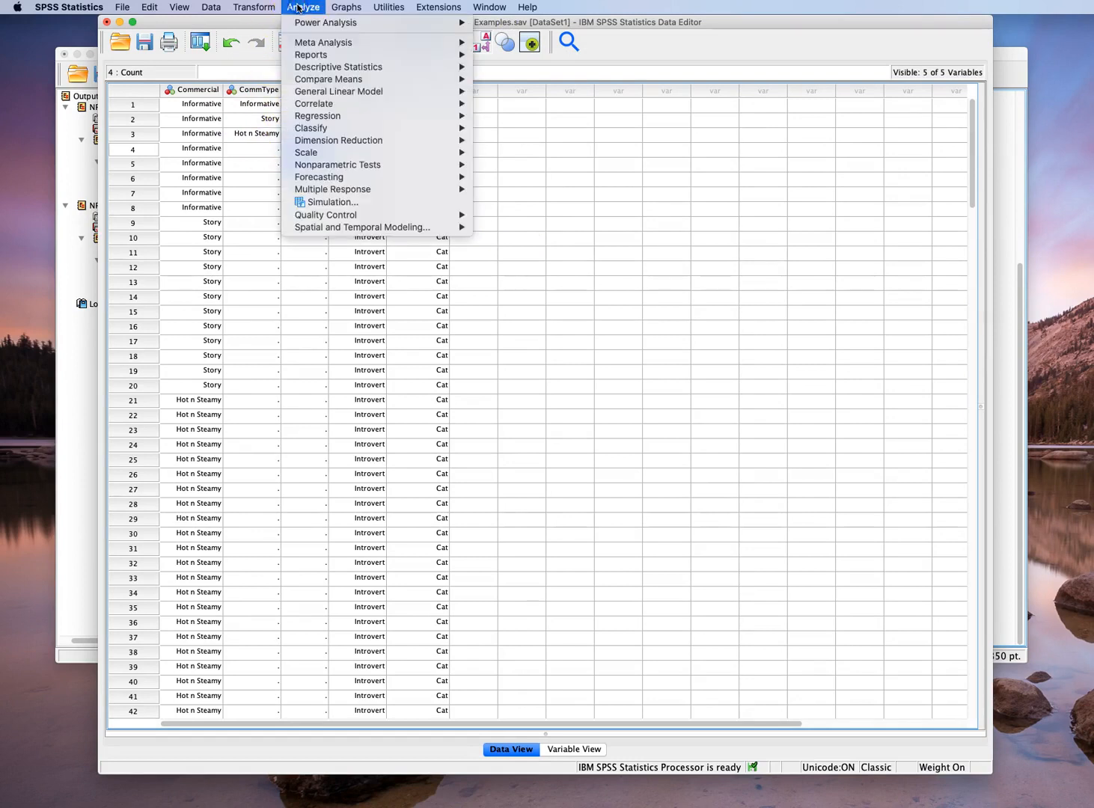
click(436, 165)
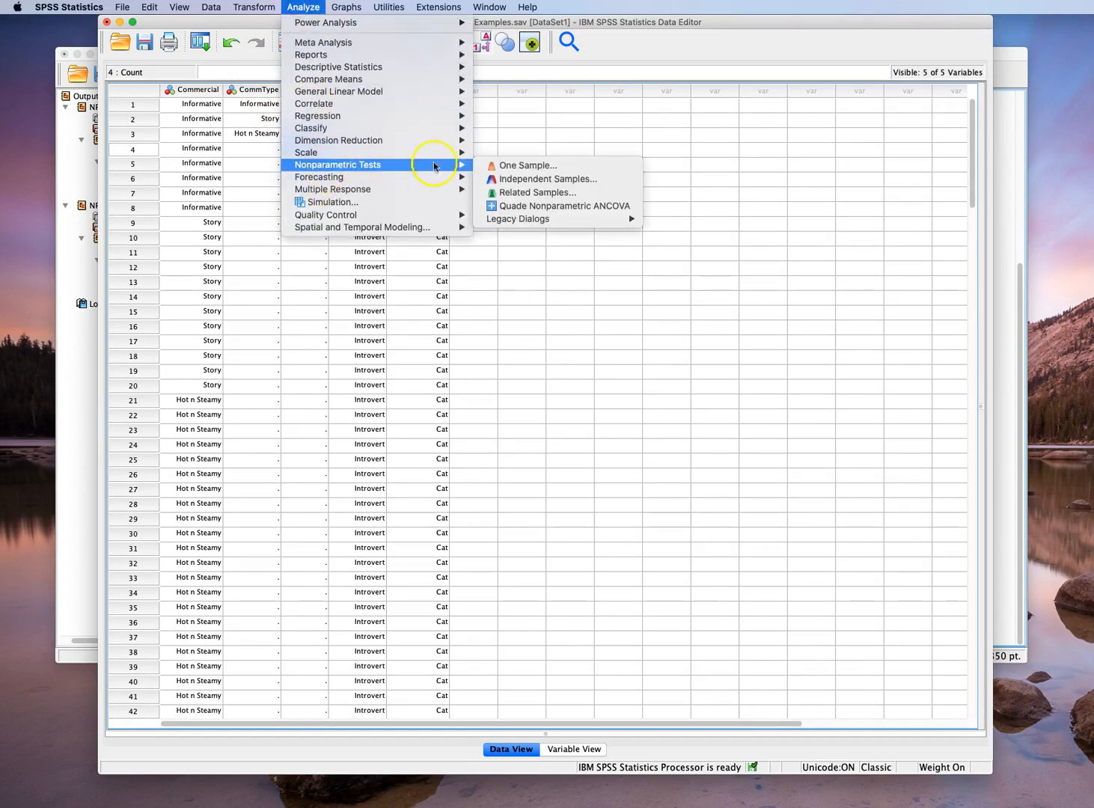
mouse_move(572, 219)
click(688, 220)
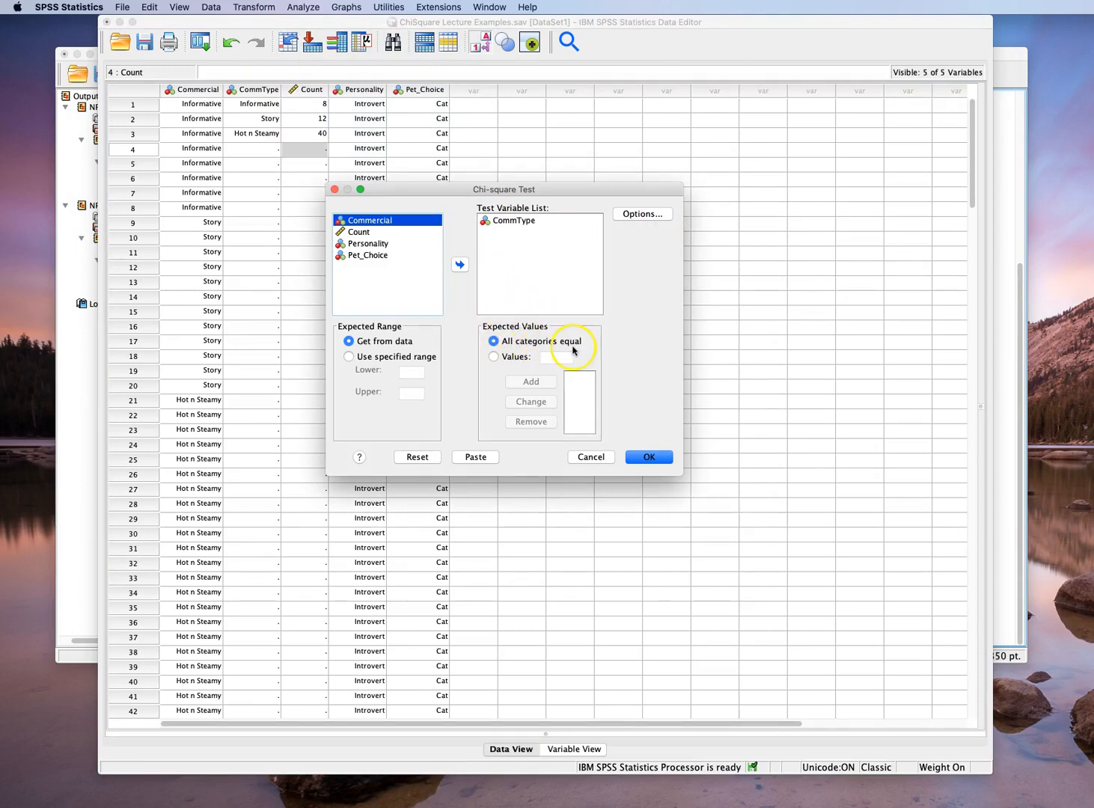
click(493, 357)
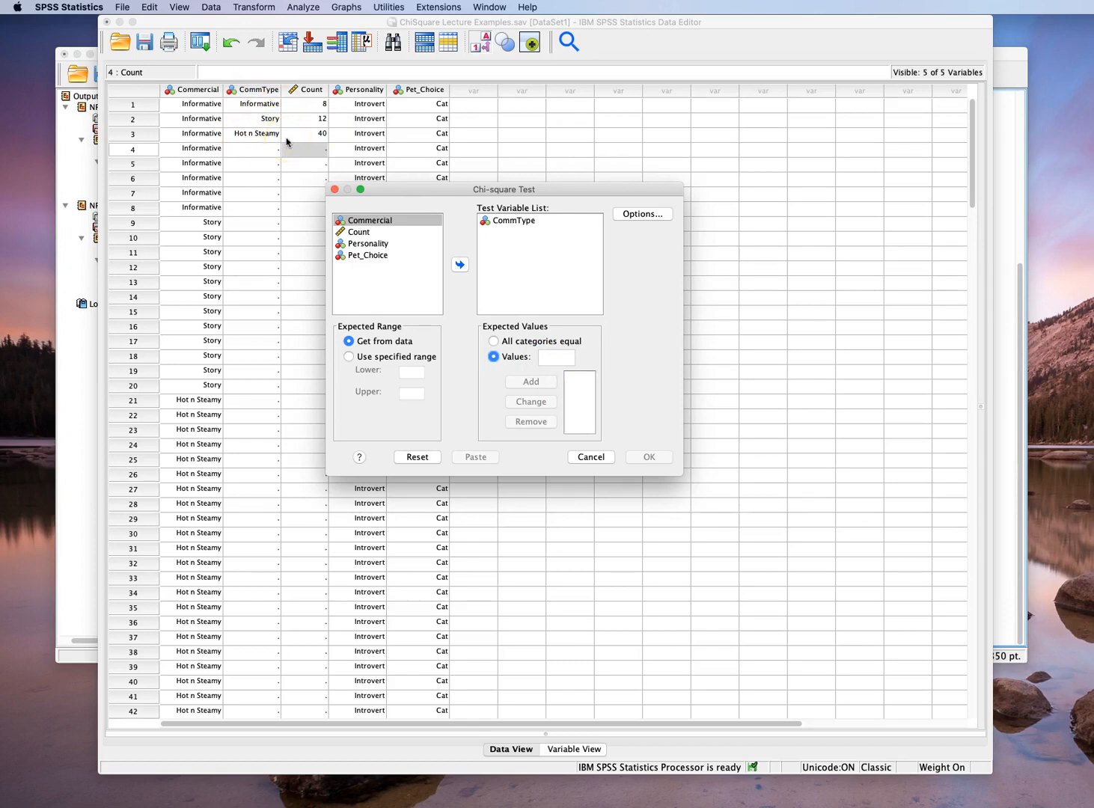
Add the expected values 30, 18 and 12 in that order and run the chi-square test on CommType
click(552, 357)
text(30)
click(529, 383)
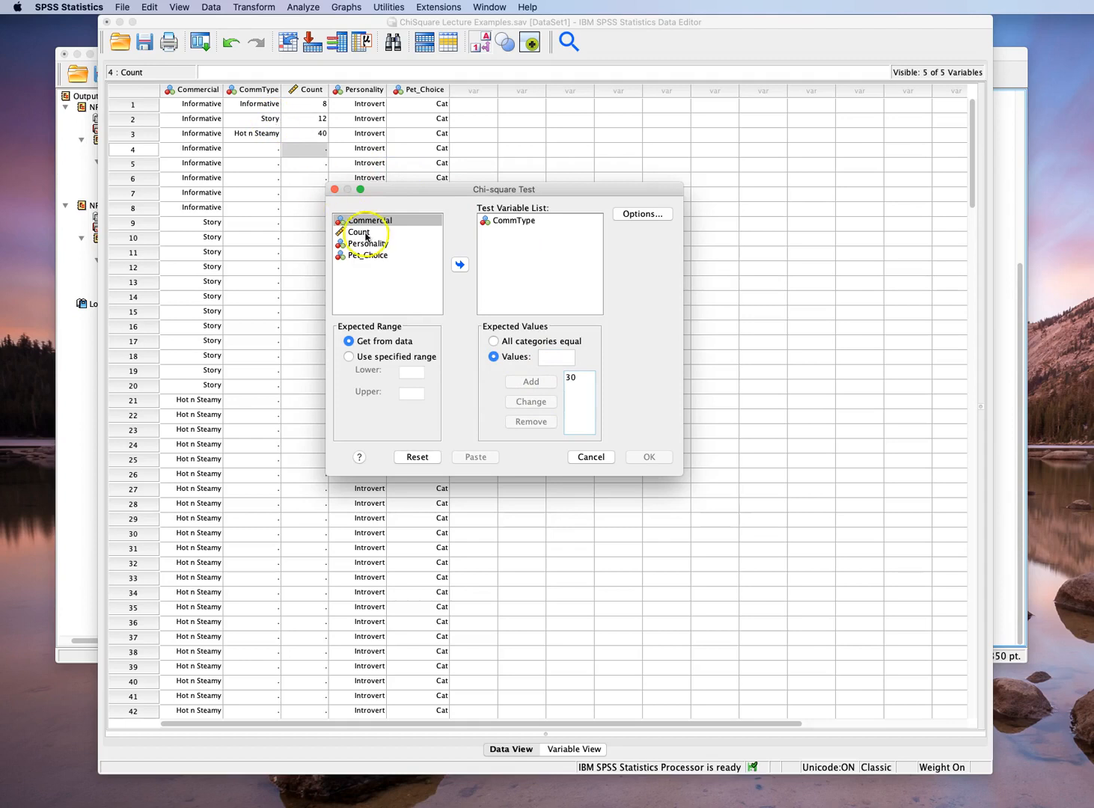
click(555, 358)
text(18)
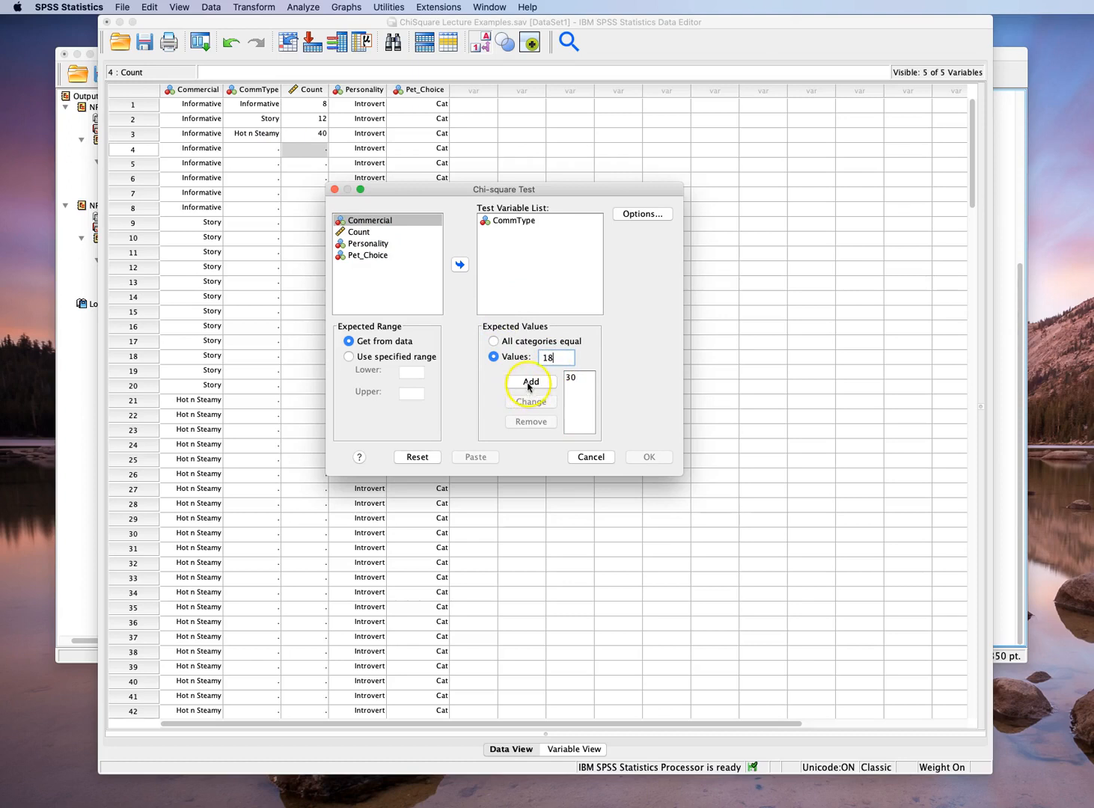
click(551, 377)
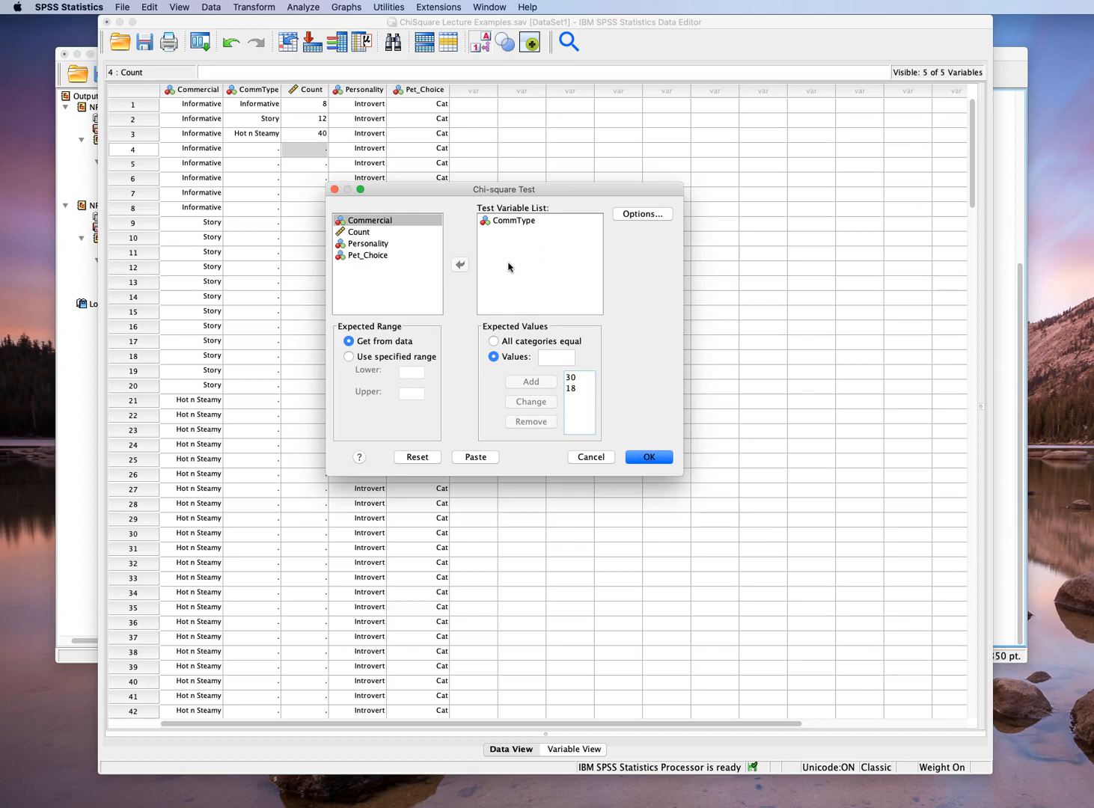
click(549, 356)
text(12)
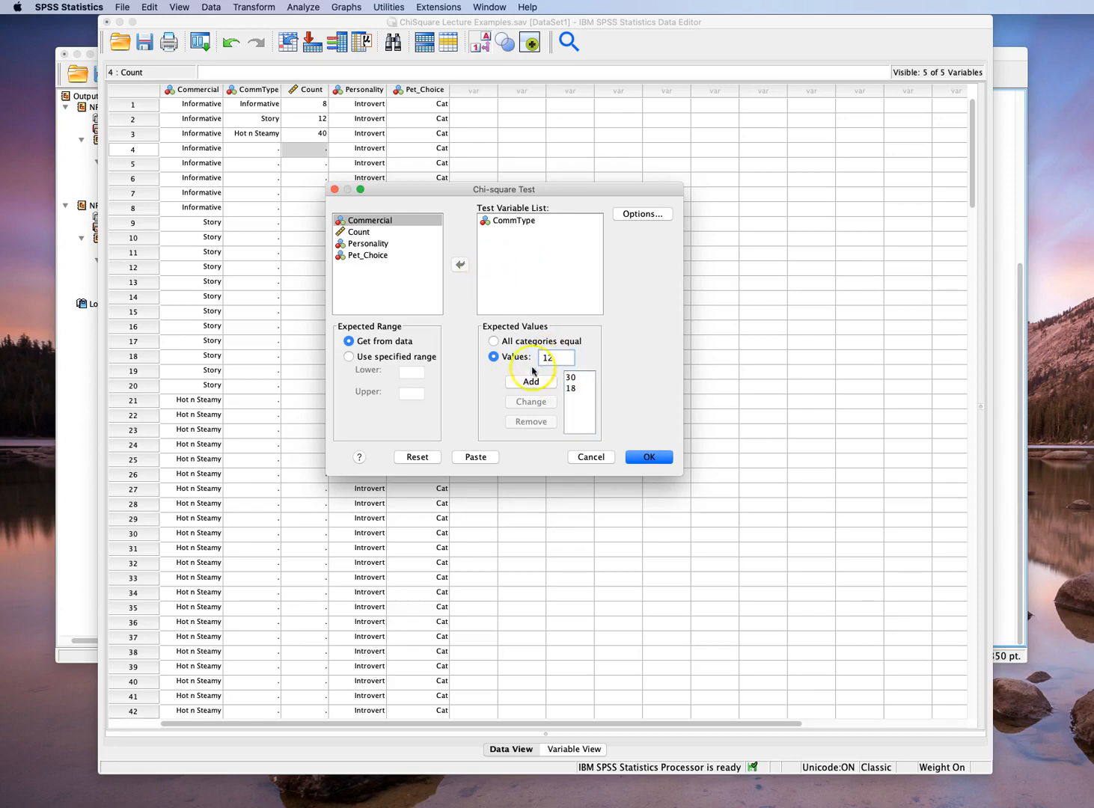
click(529, 381)
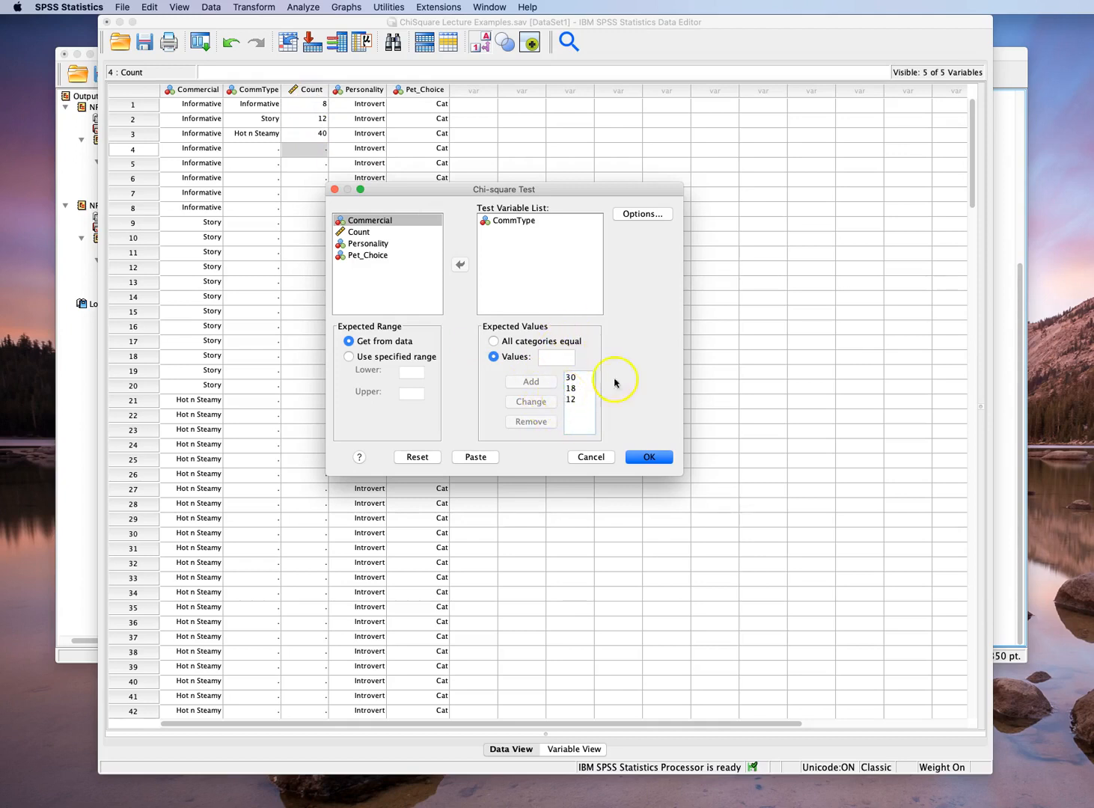
click(648, 457)
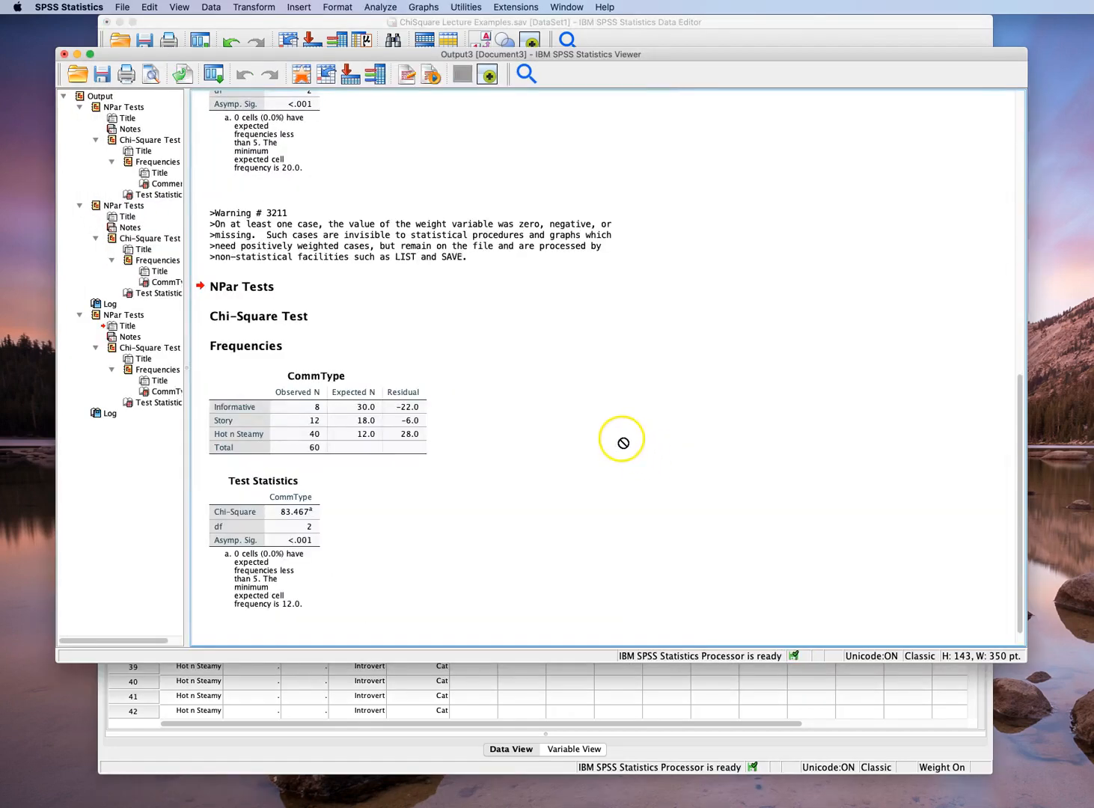
Examine the observed and expected frequencies, residuals and test statistics of the CommType test with specified expected values
click(233, 367)
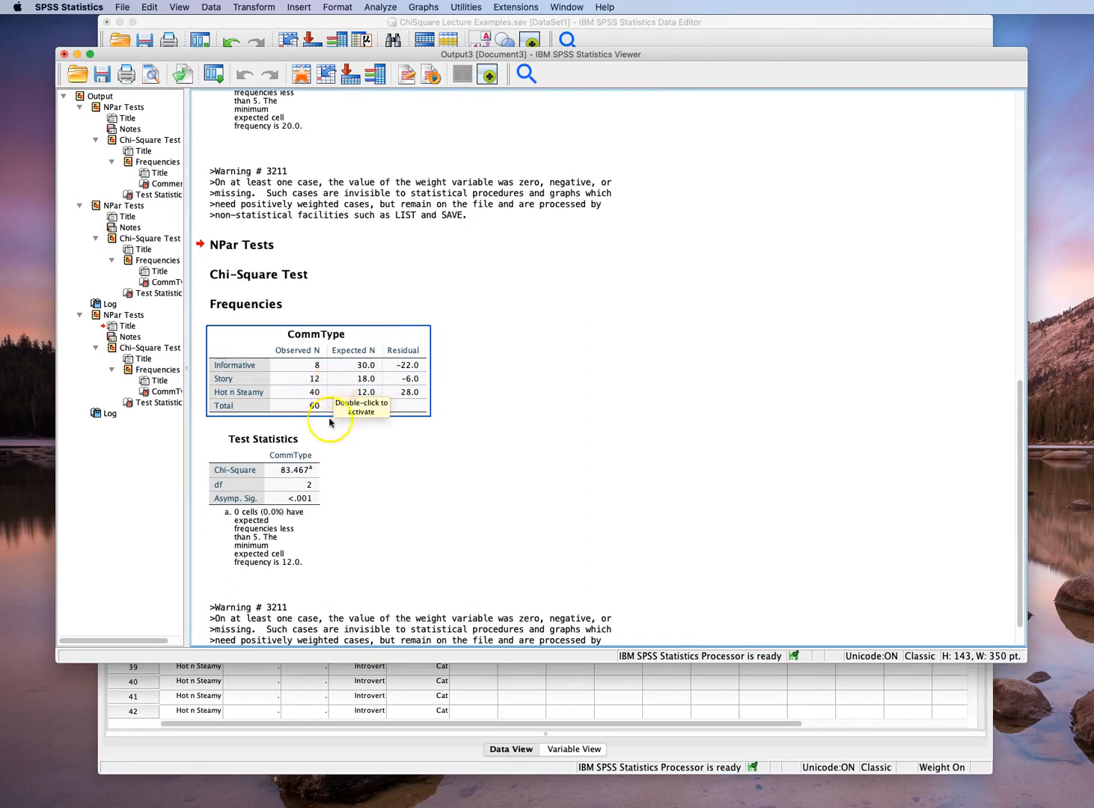
click(293, 447)
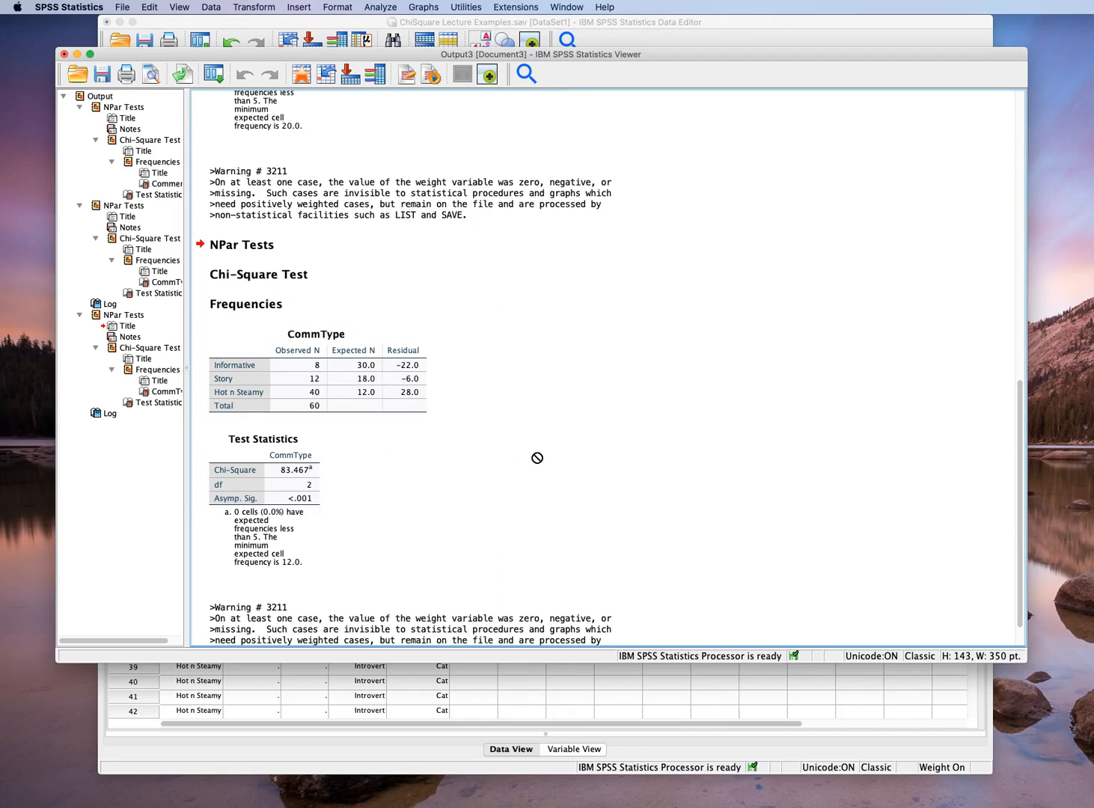
click(306, 396)
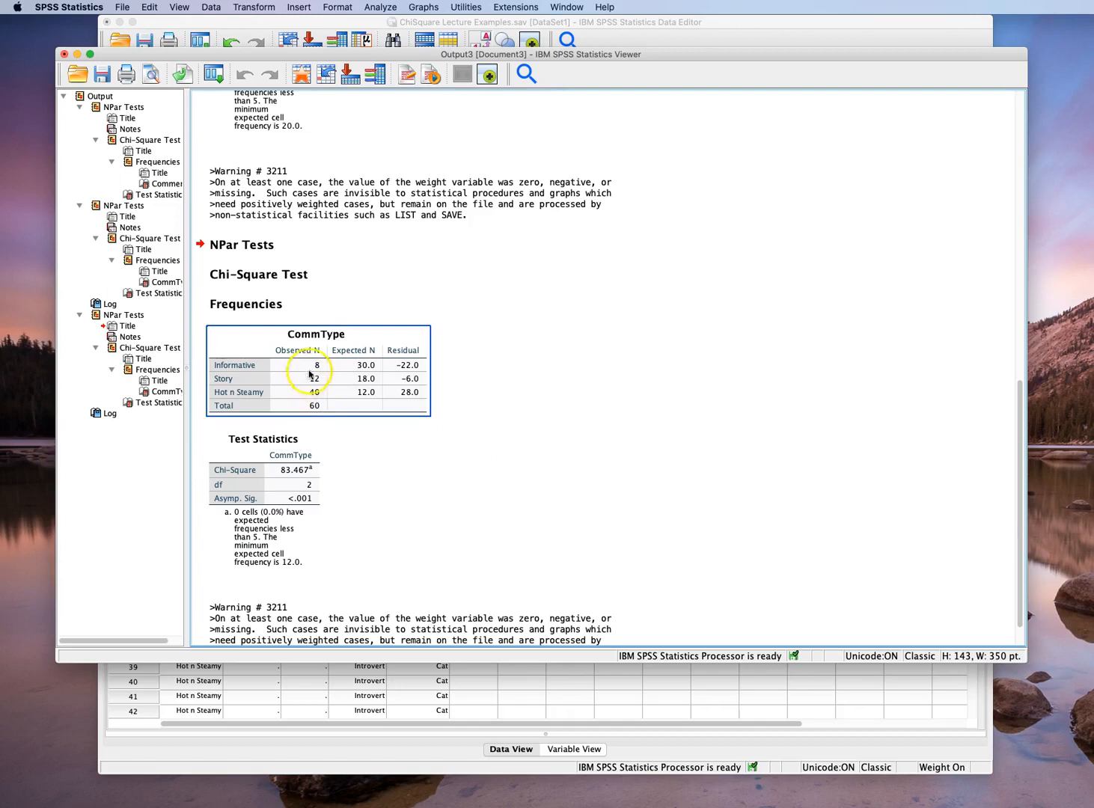
click(514, 417)
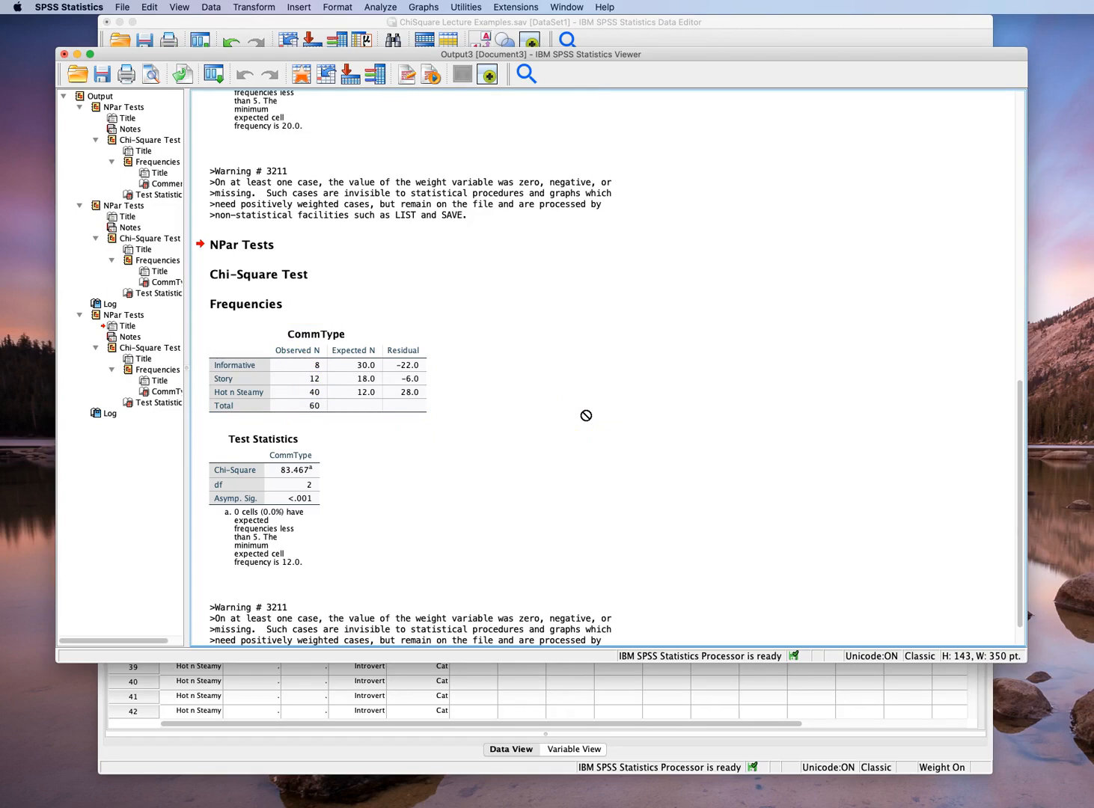
click(554, 366)
click(445, 165)
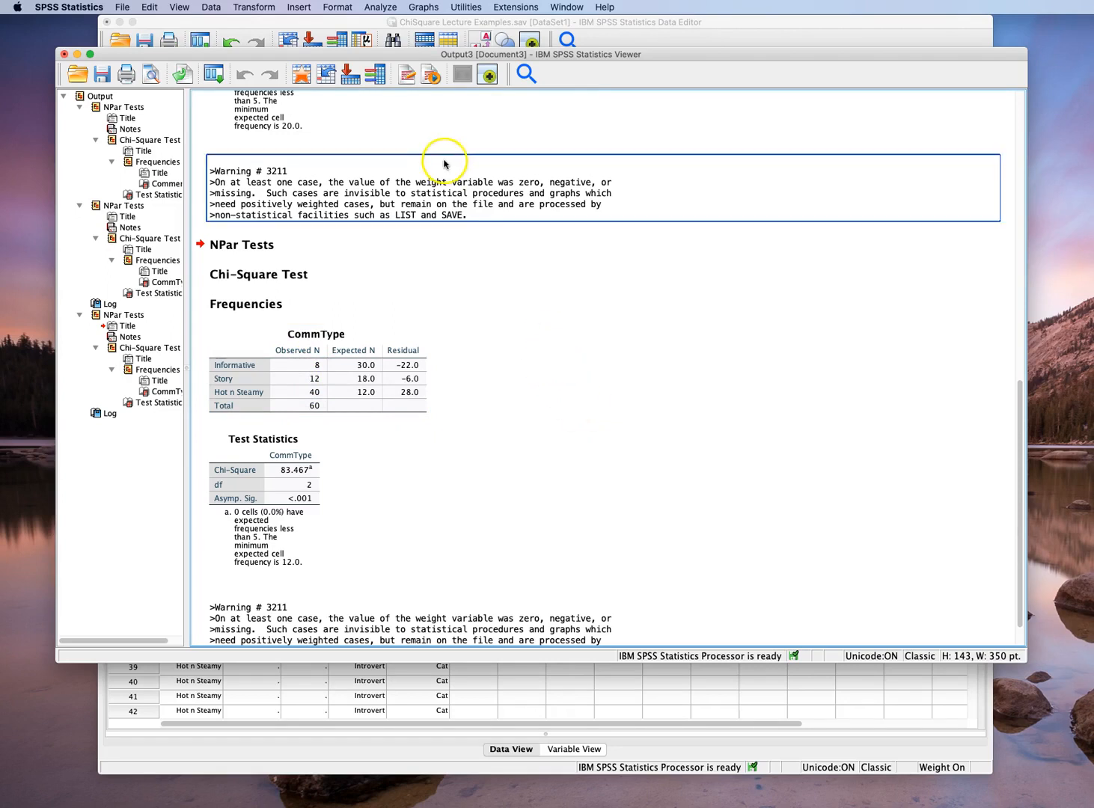
Return to the data editor and turn off case weighting by resetting the Weight Cases settings
click(374, 22)
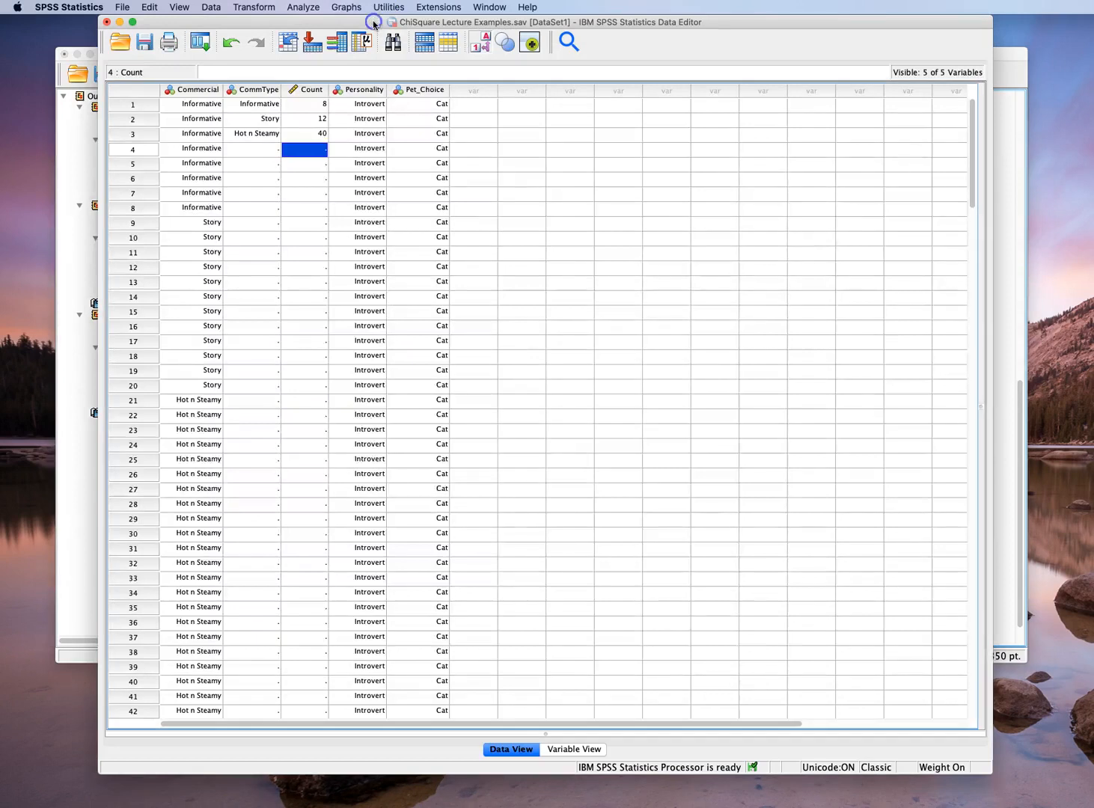
click(211, 6)
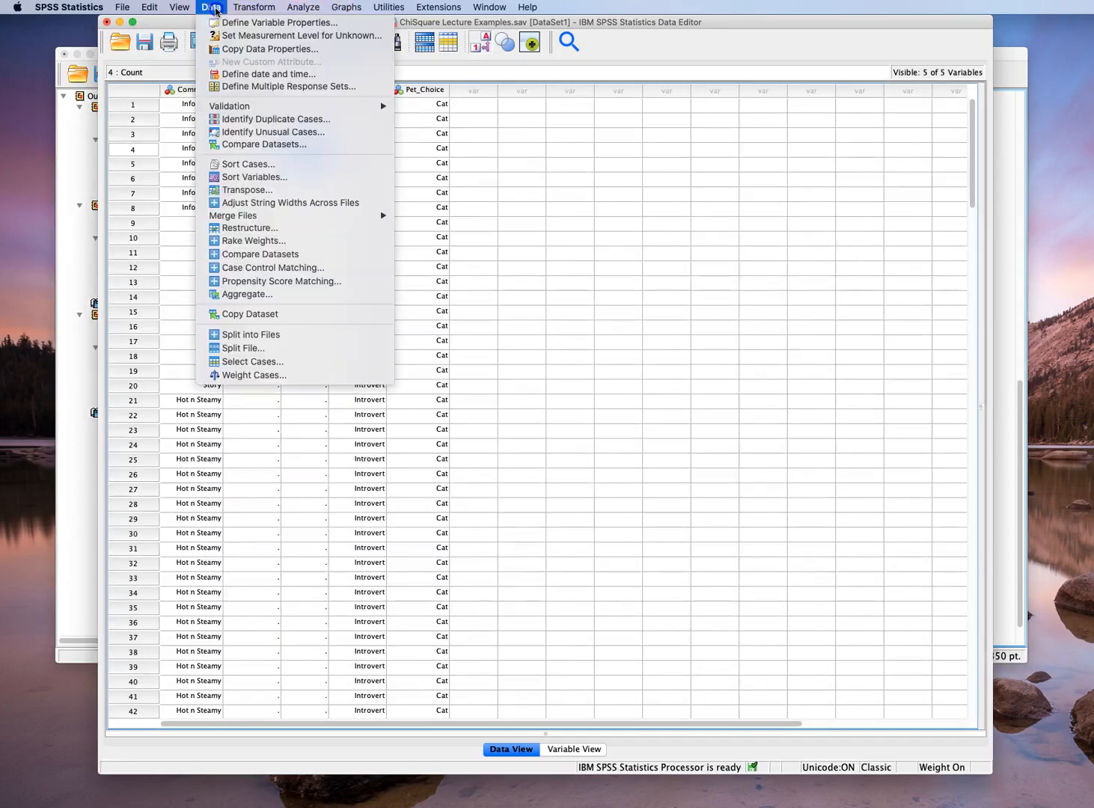
click(253, 375)
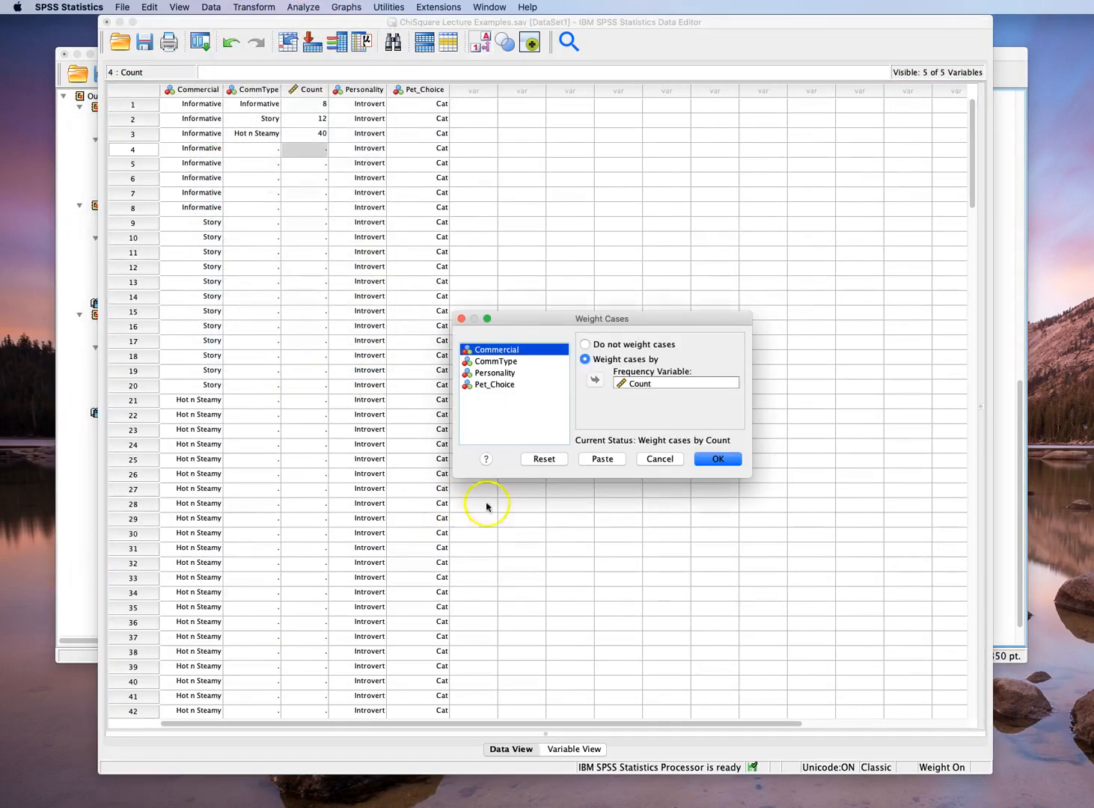
click(545, 460)
click(717, 459)
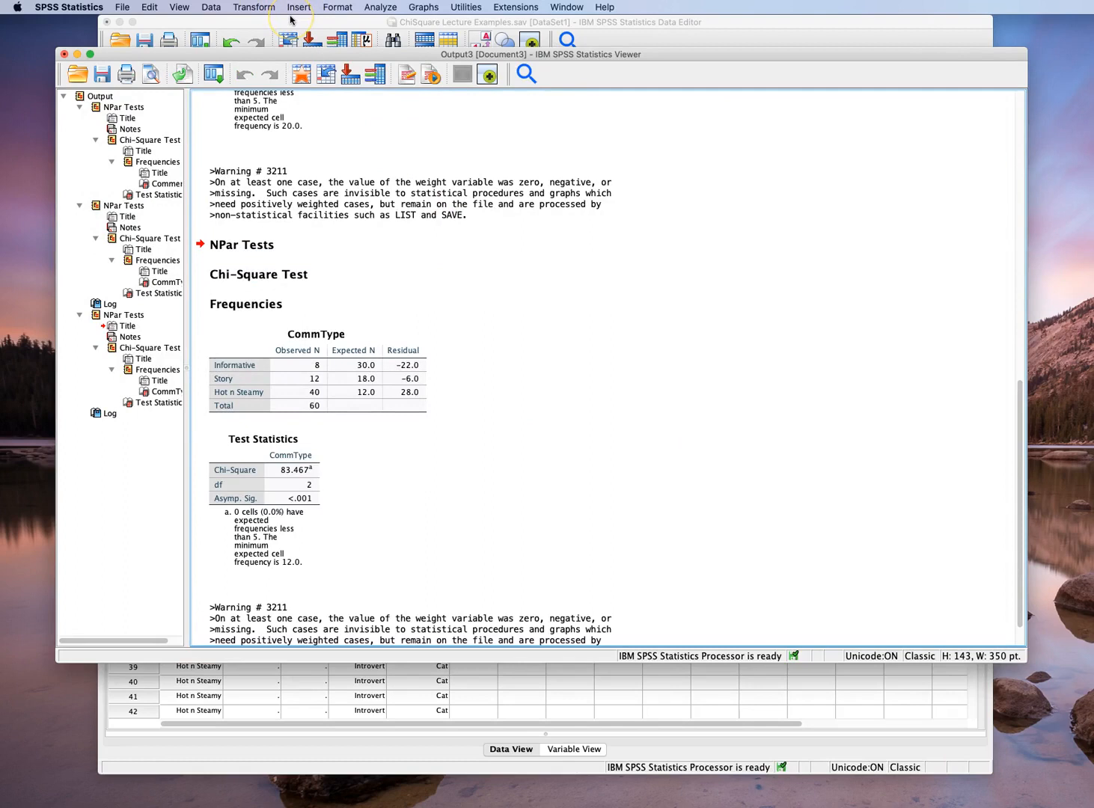
Look through the Personality and Pet_Choice cases in the data editor to see how the categories are entered
click(291, 20)
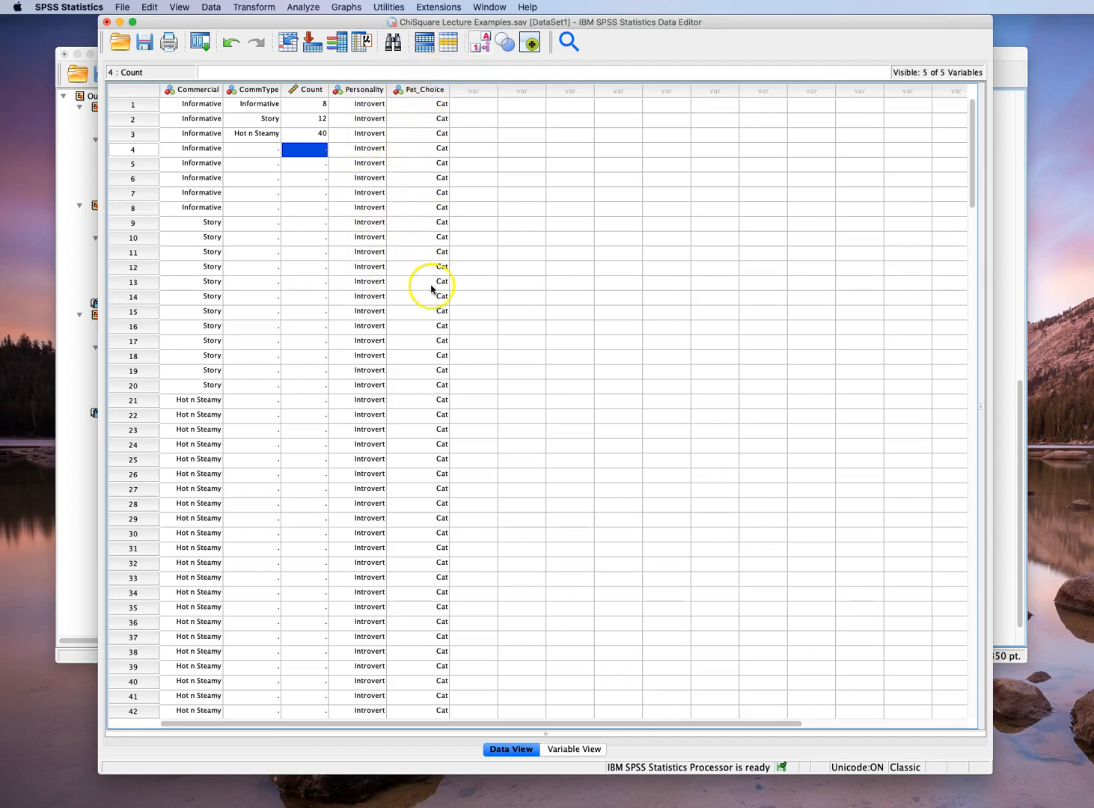
scroll(404, 124, down, 9)
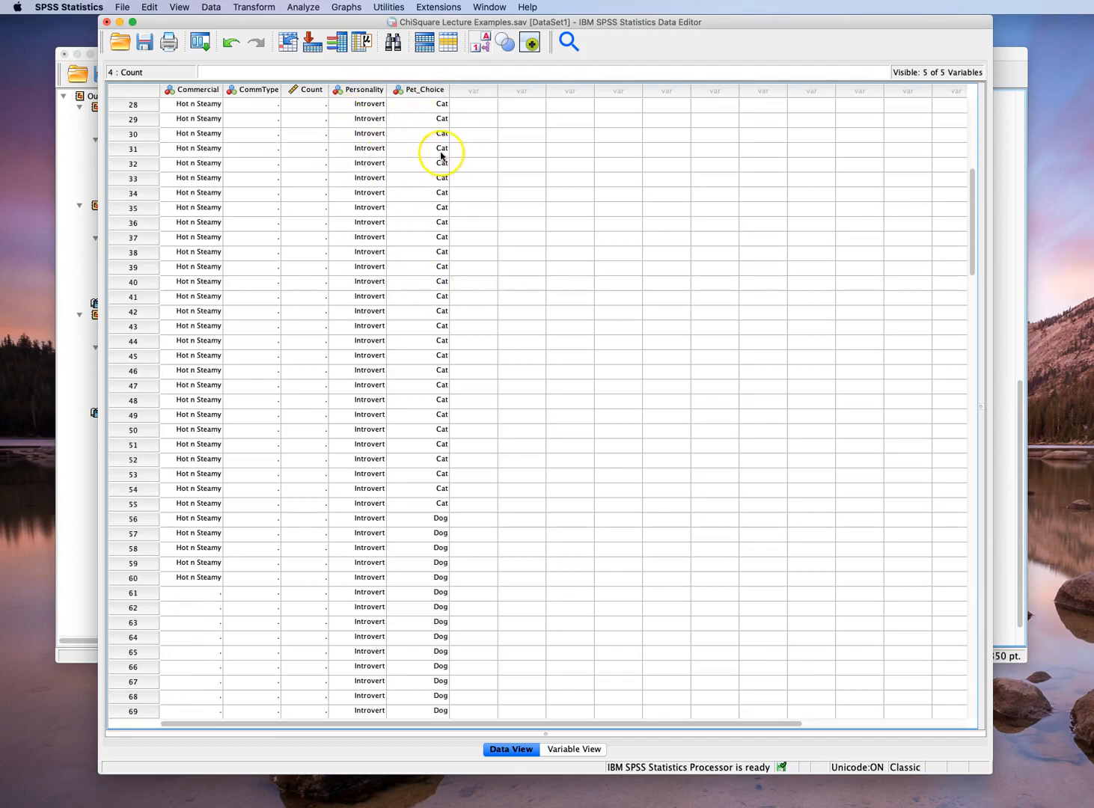
scroll(387, 318, down, 13)
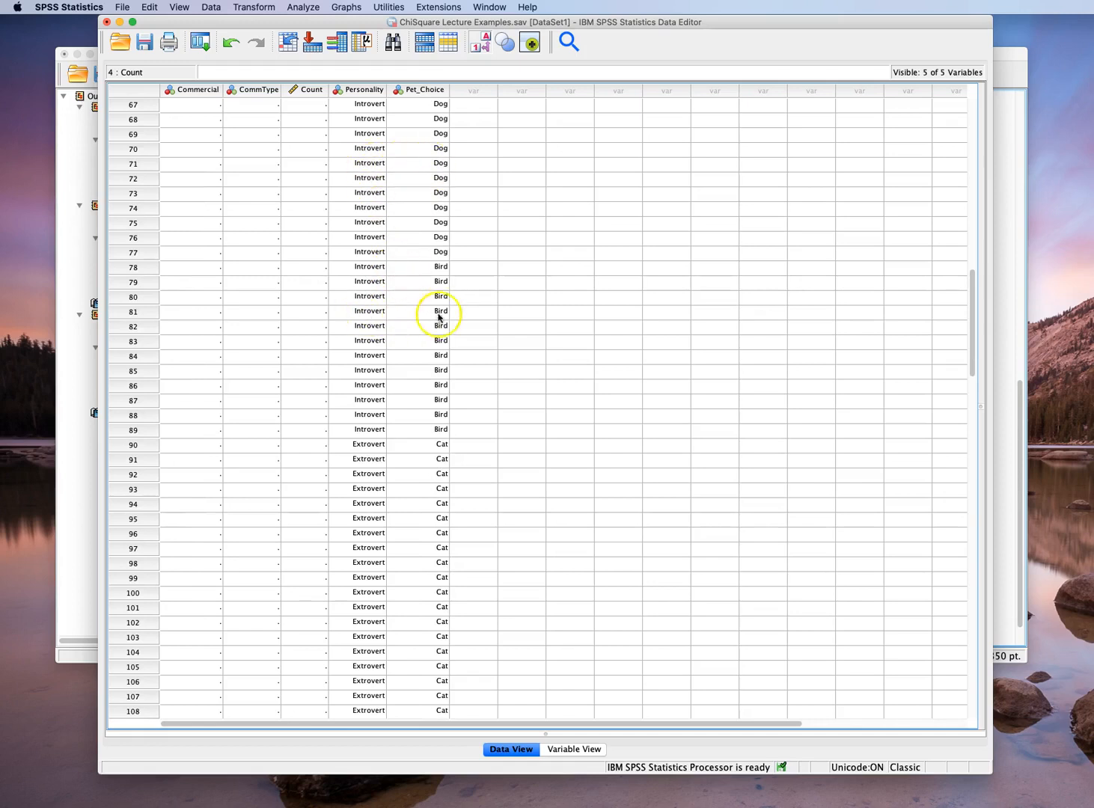
scroll(383, 358, down, 6)
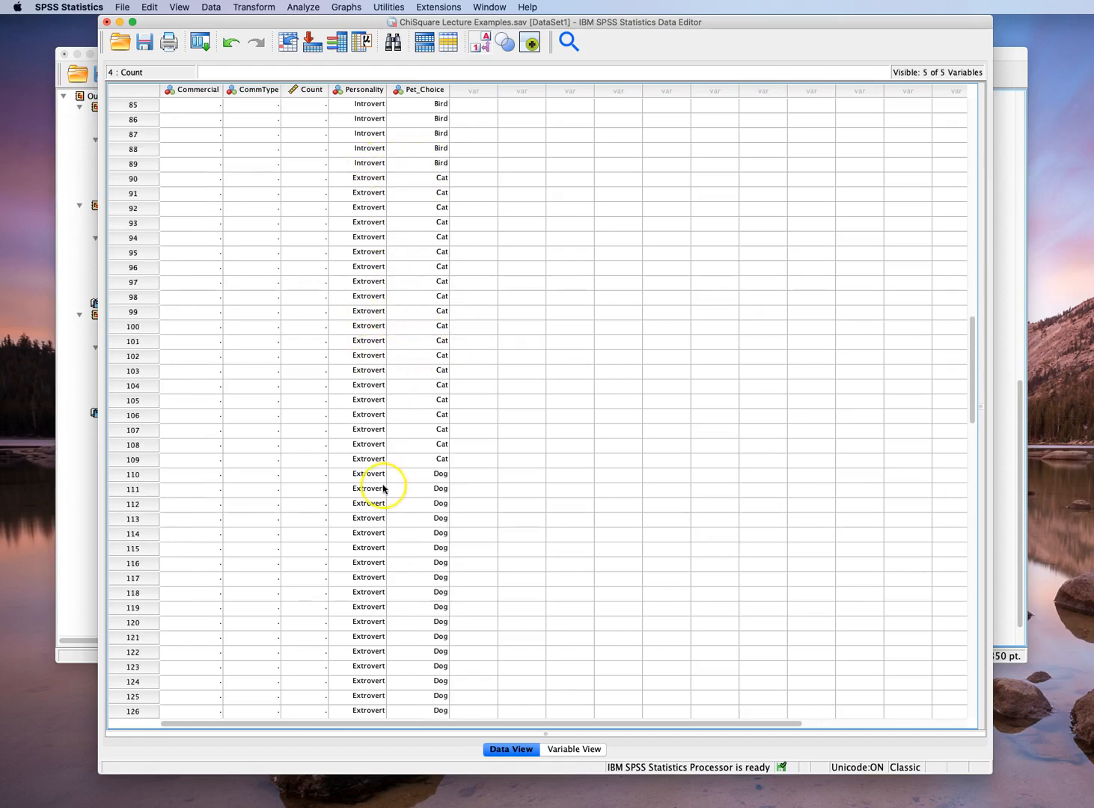
scroll(406, 393, up, 20)
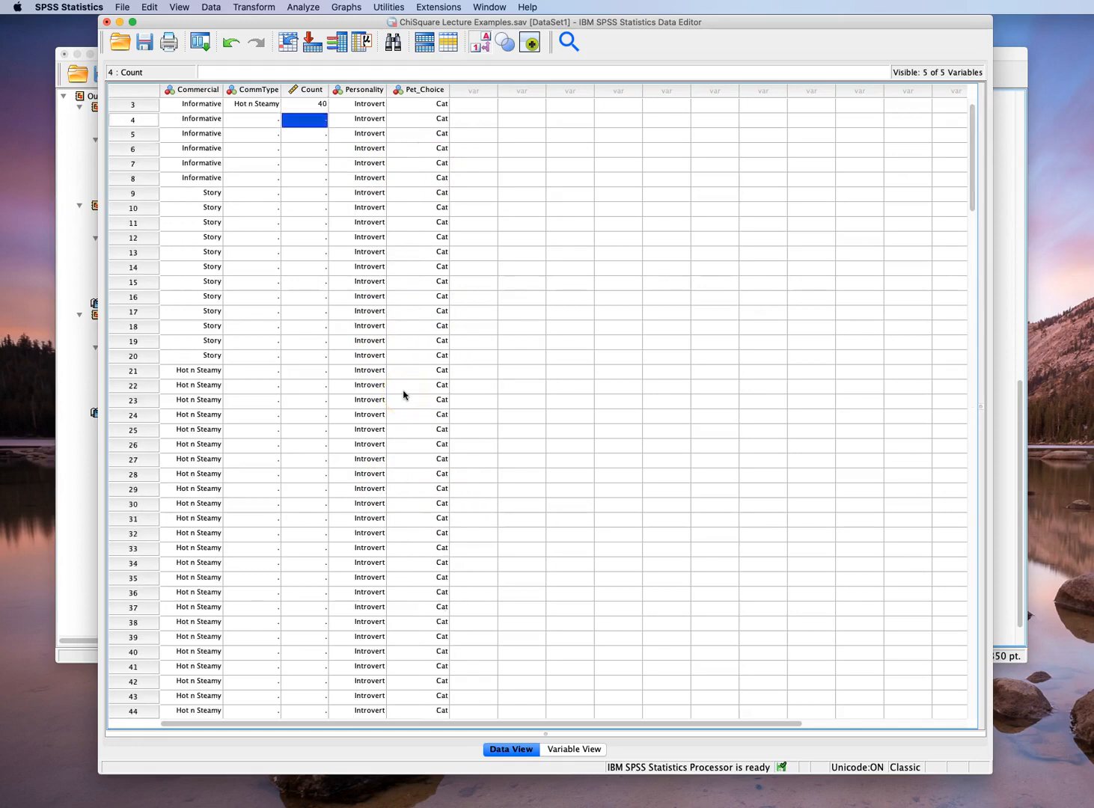
scroll(403, 143, up, 2)
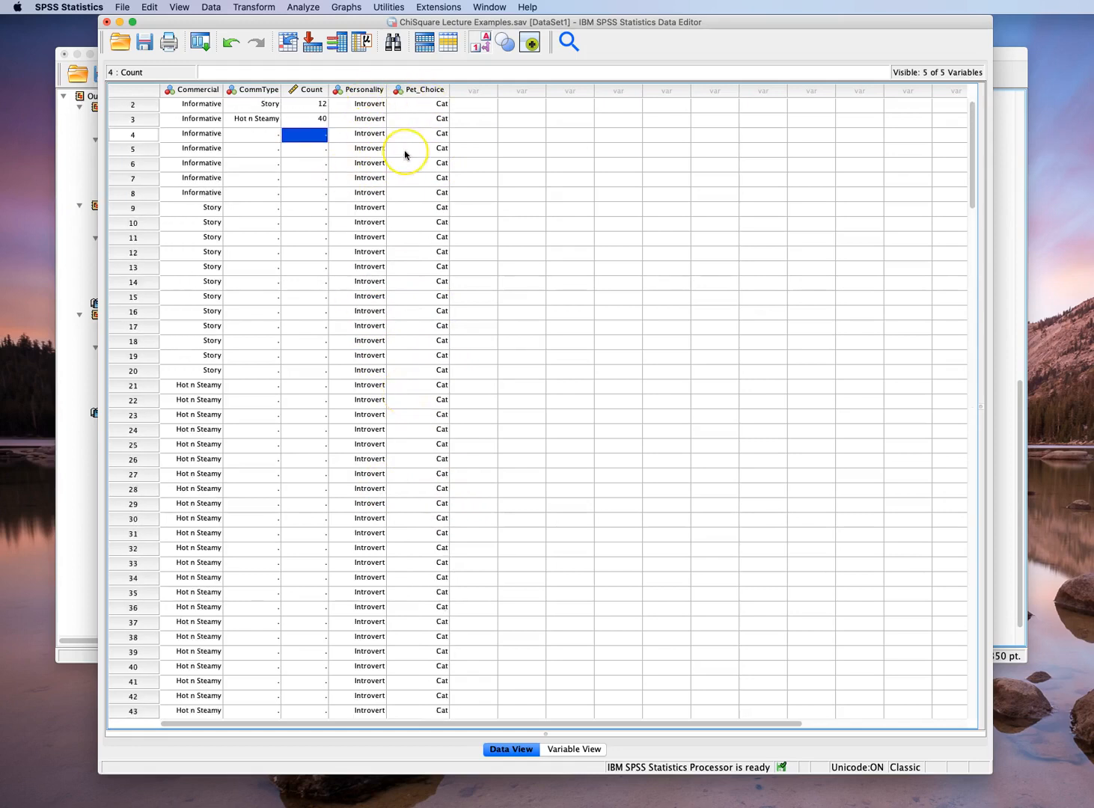
Start a Crosstabs analysis with Personality as the row variable and Pet_Choice as the column variable
click(302, 8)
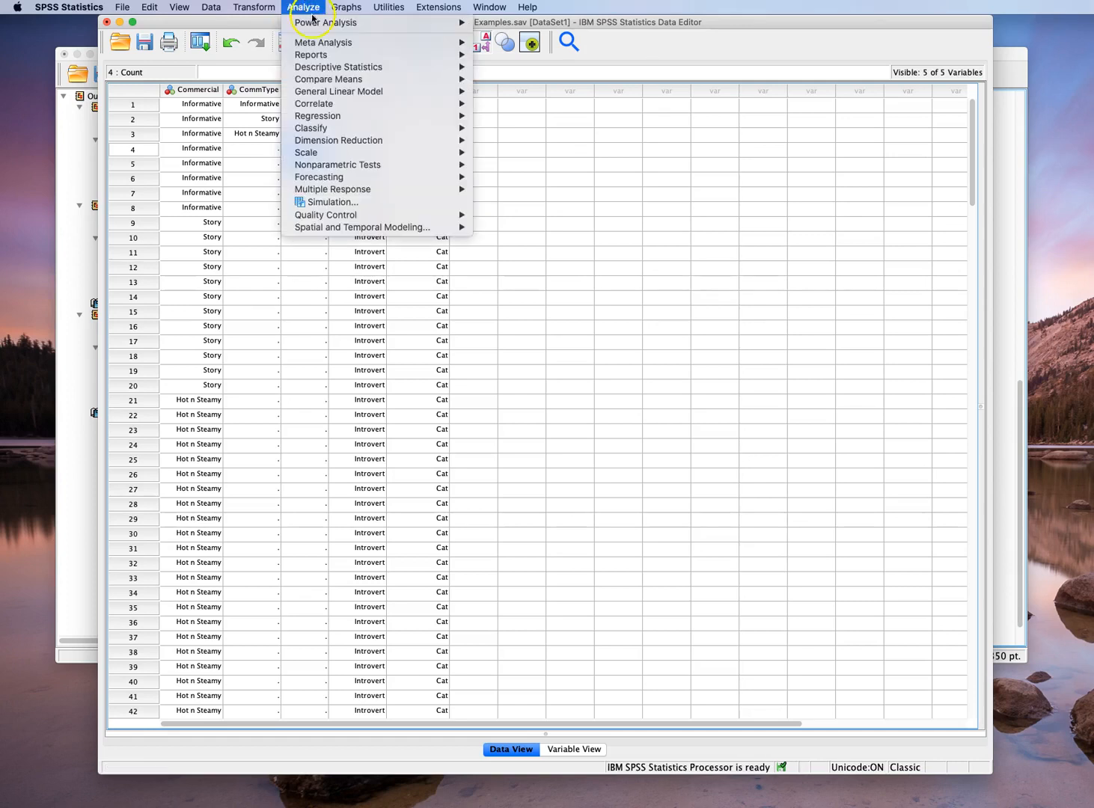
mouse_move(325, 68)
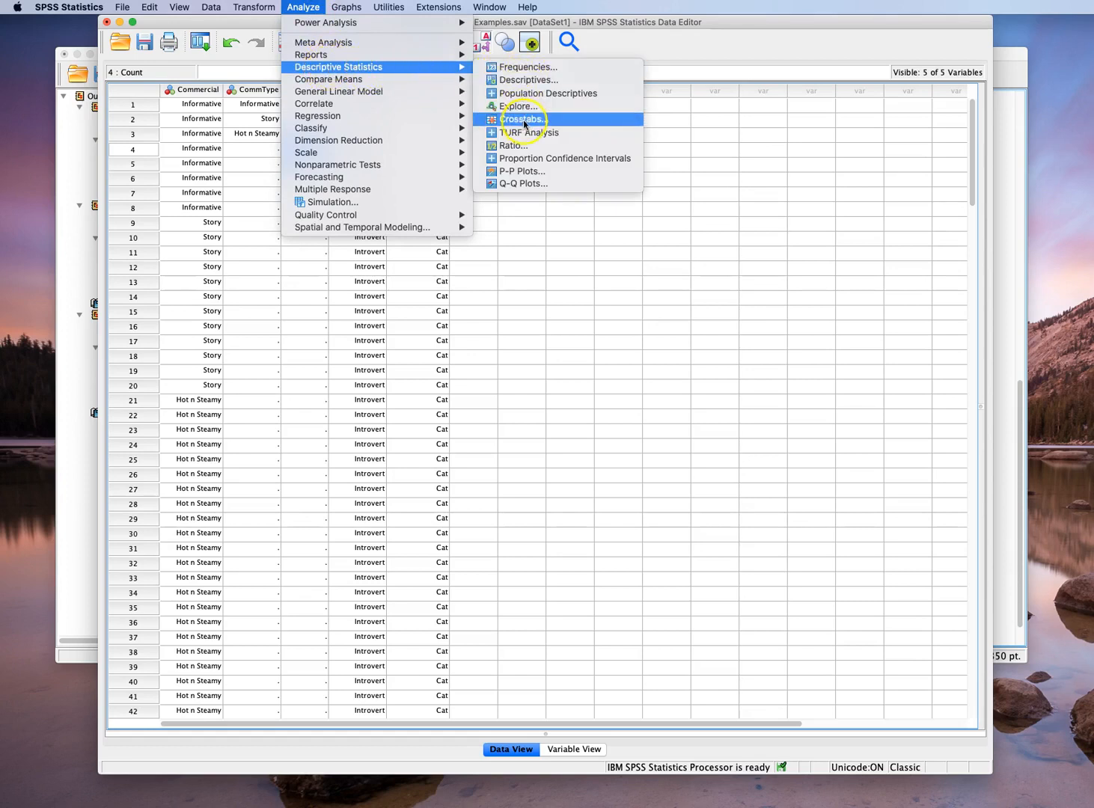
click(566, 121)
drag(520, 262, 499, 121)
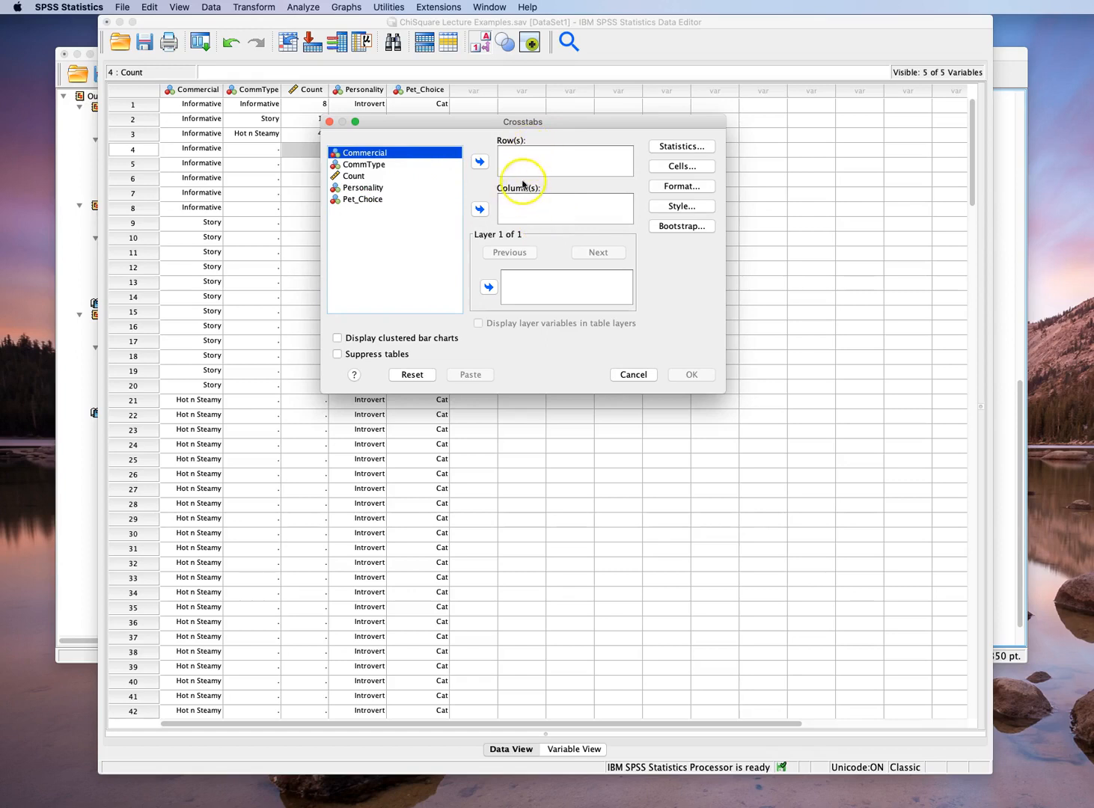
click(366, 187)
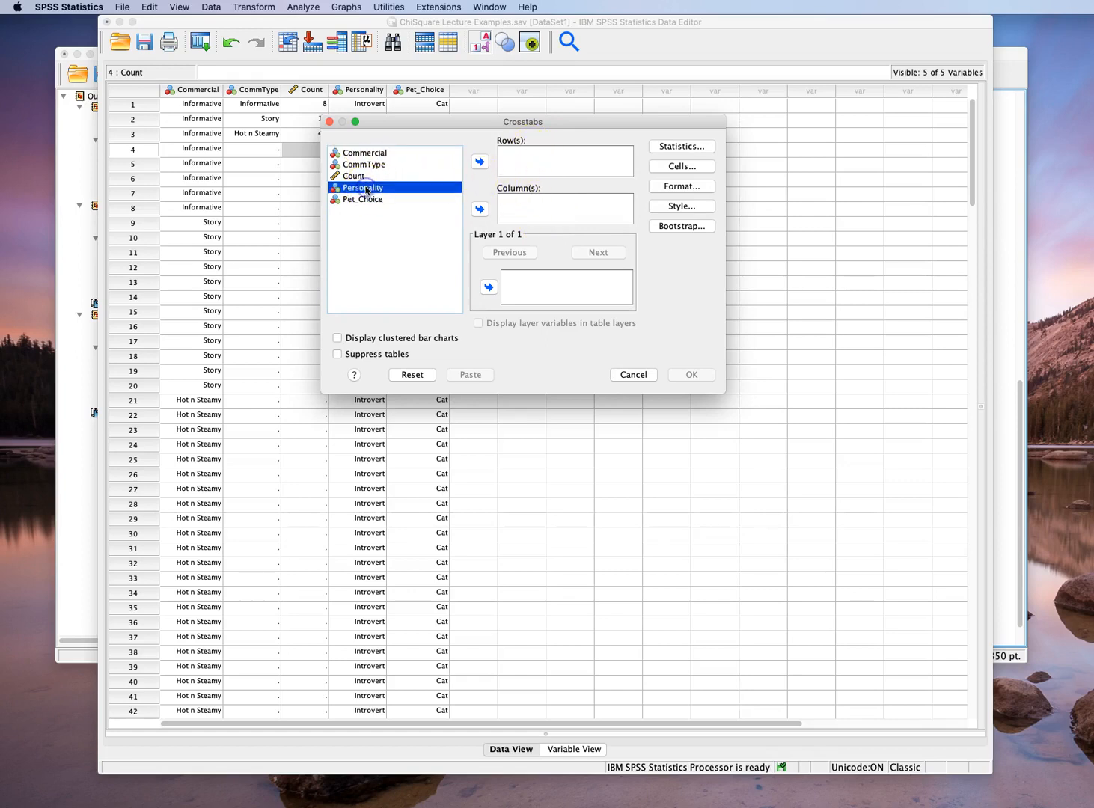
click(480, 162)
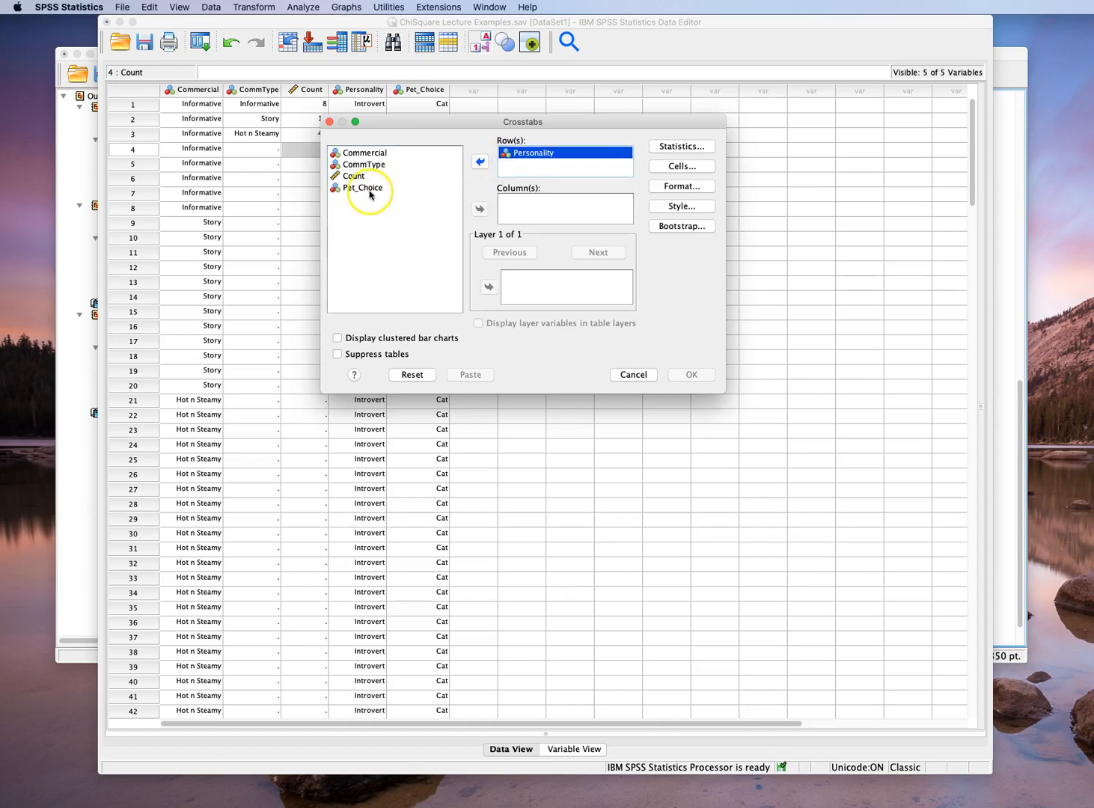
click(357, 189)
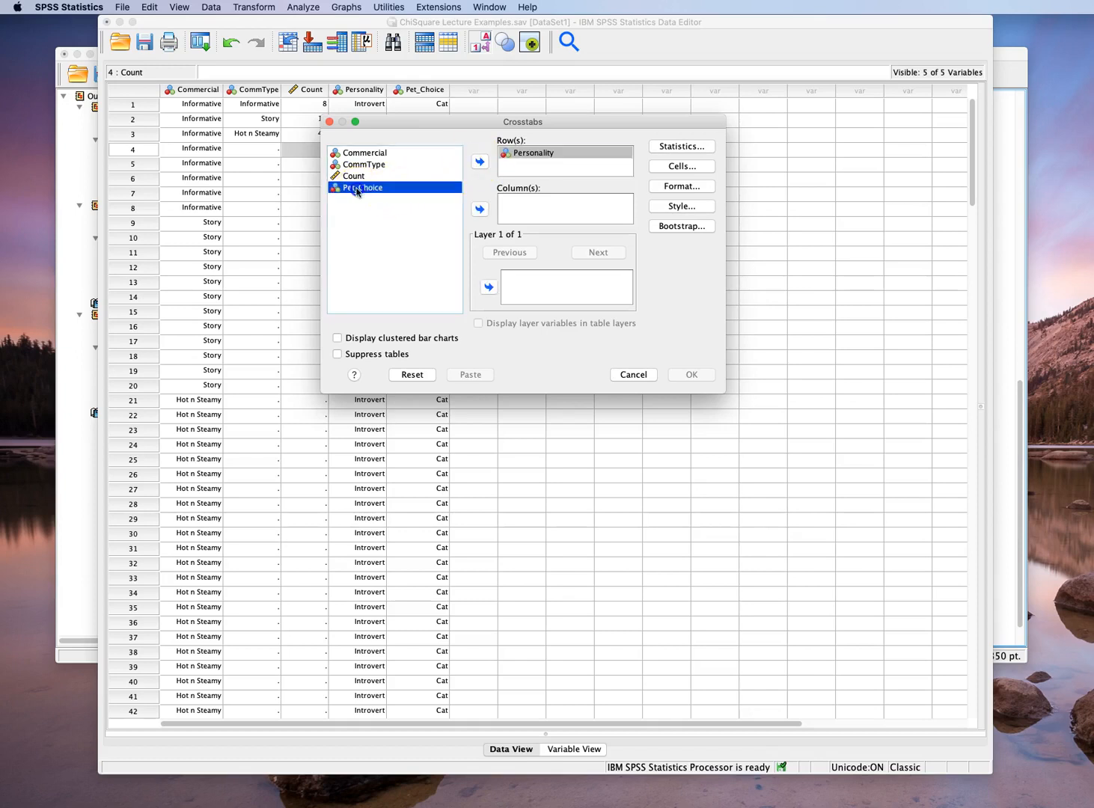
click(480, 209)
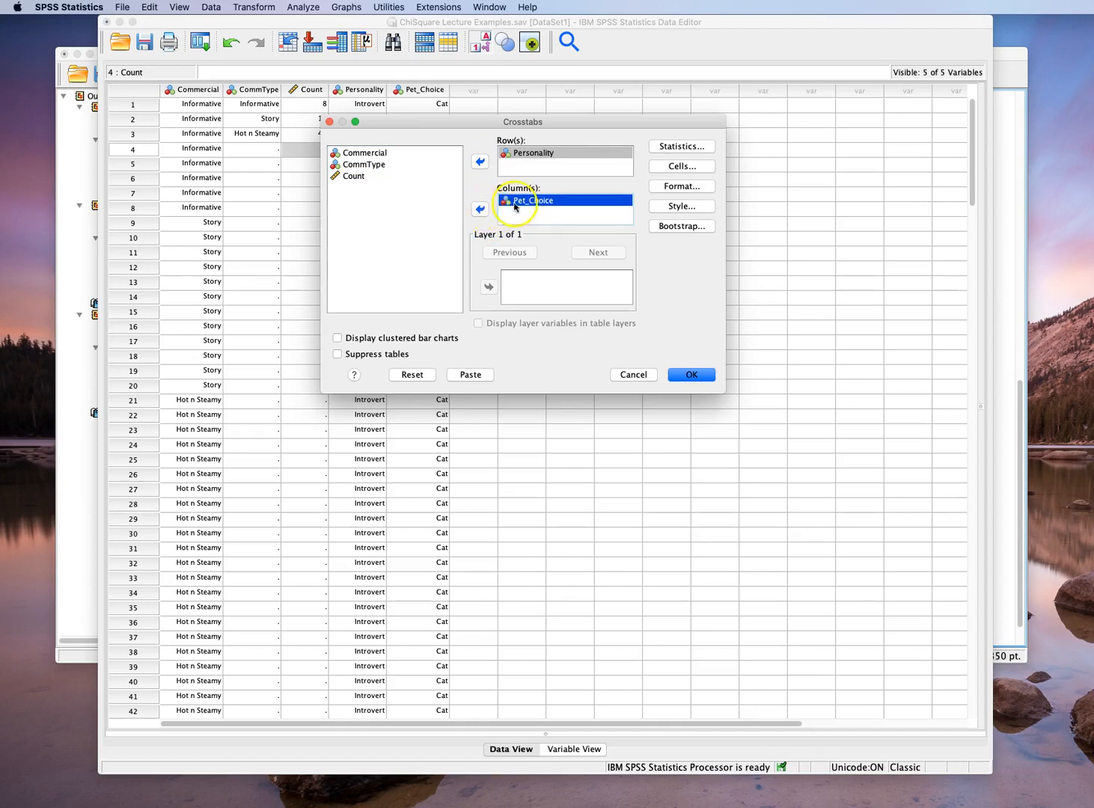
Enable the Chi-square statistic for the Personality by Pet_Choice crosstab
click(672, 149)
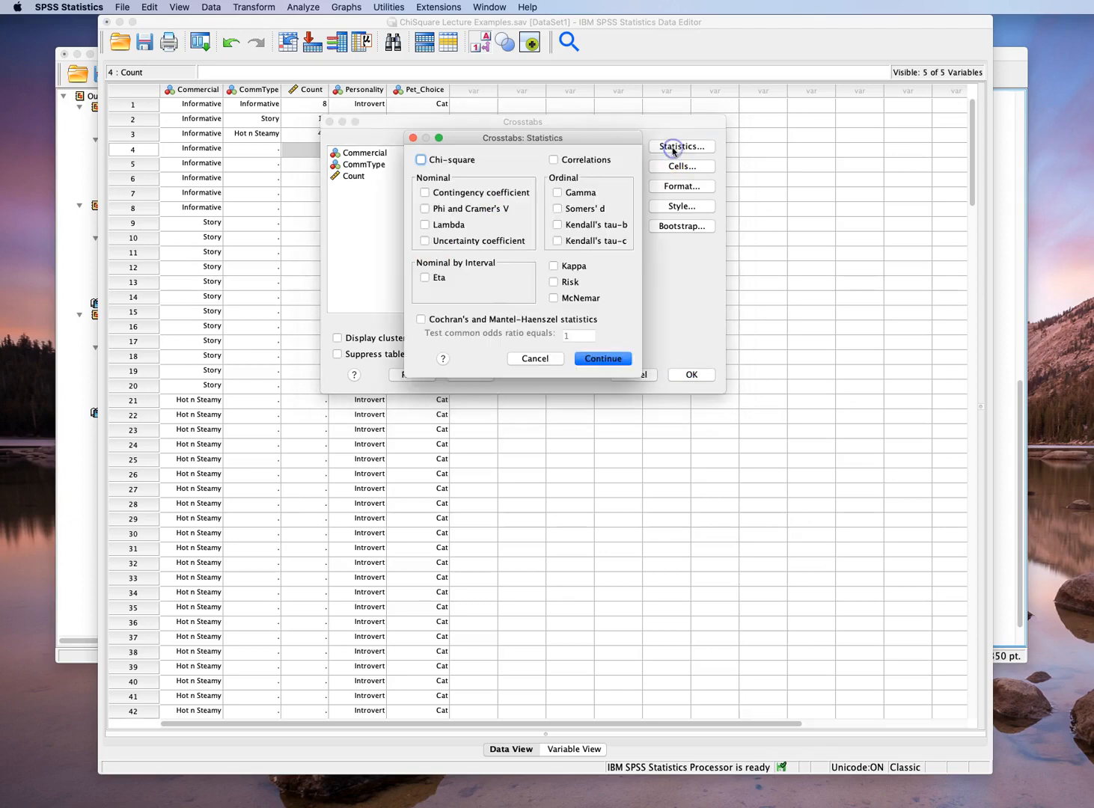
click(422, 160)
click(603, 359)
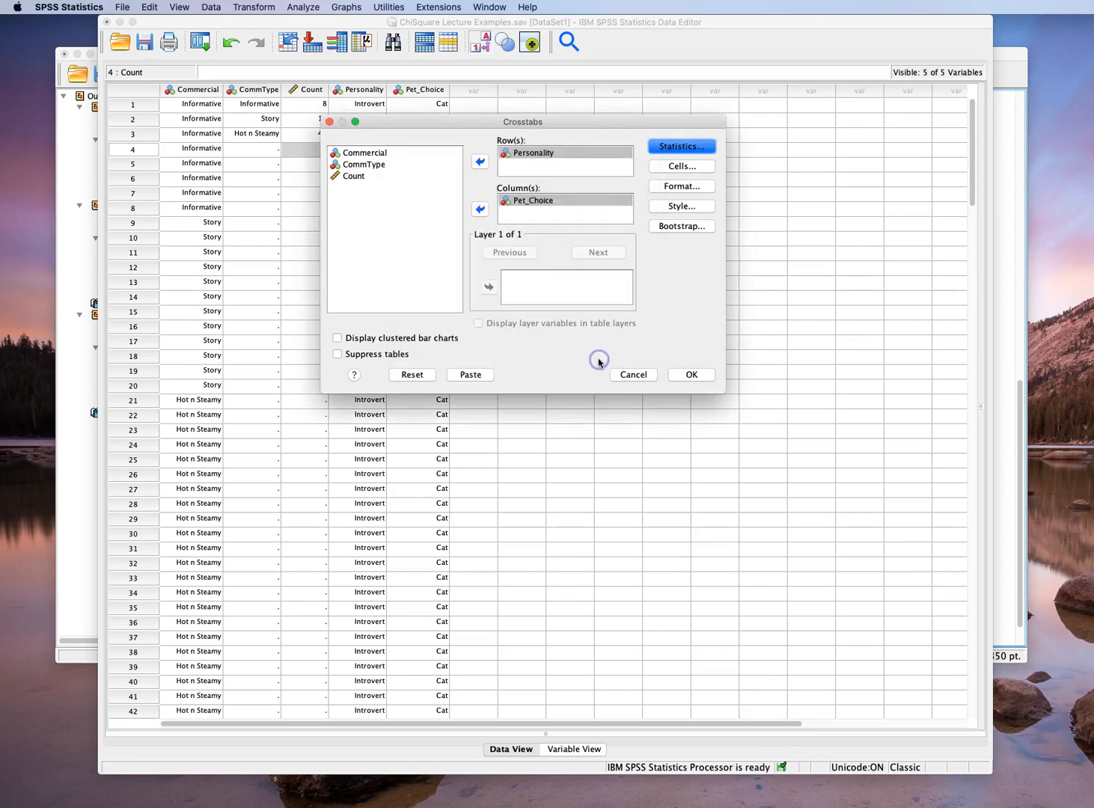
Run the Personality by Pet_Choice crosstab with expected counts shown alongside observed counts and clustered bar charts displayed
click(662, 169)
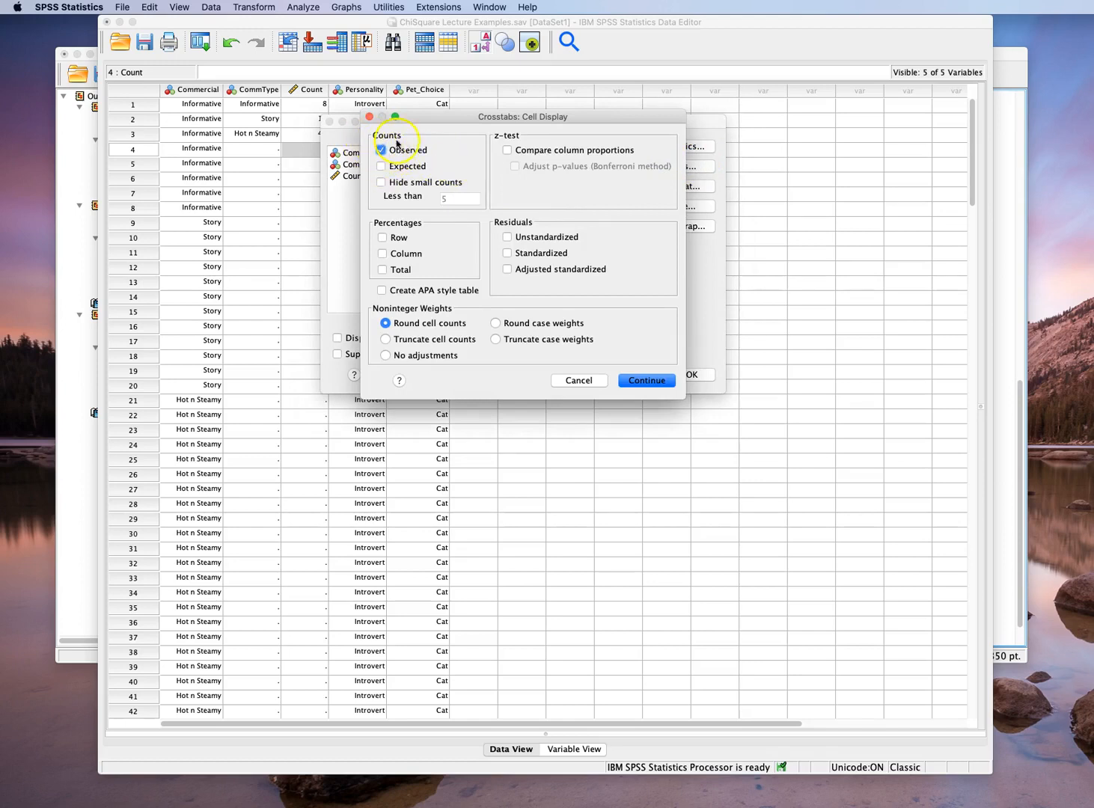
click(381, 167)
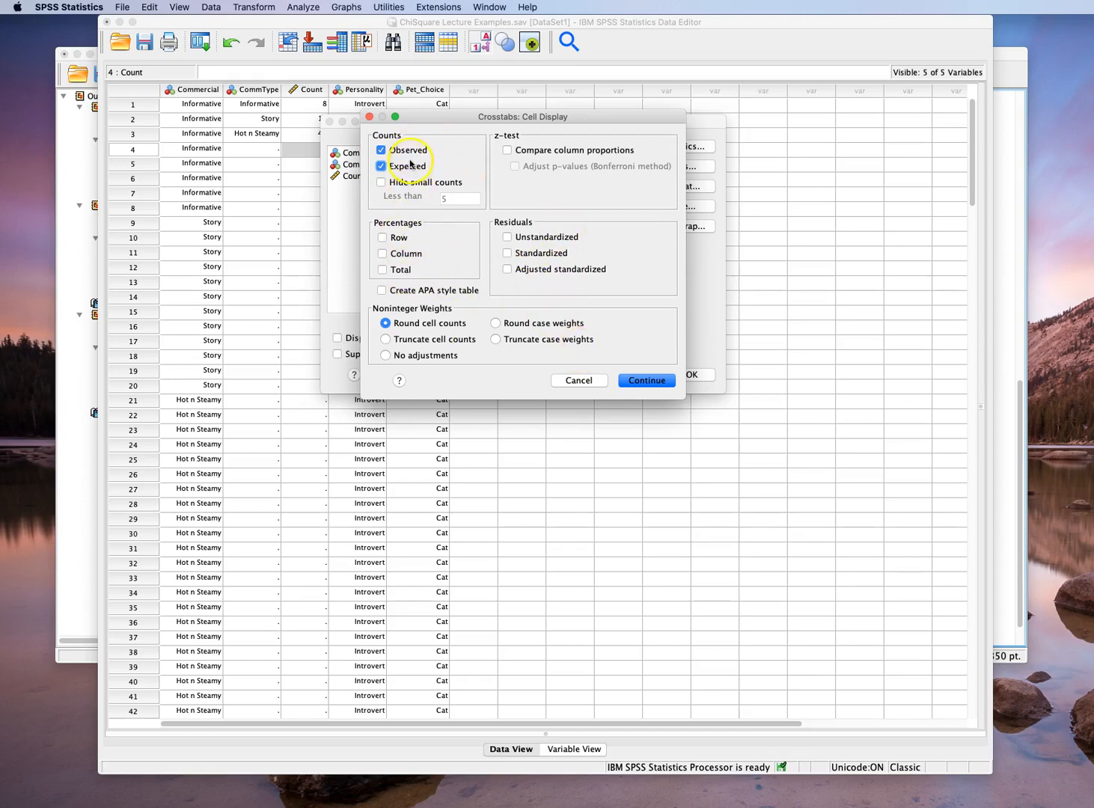
click(642, 381)
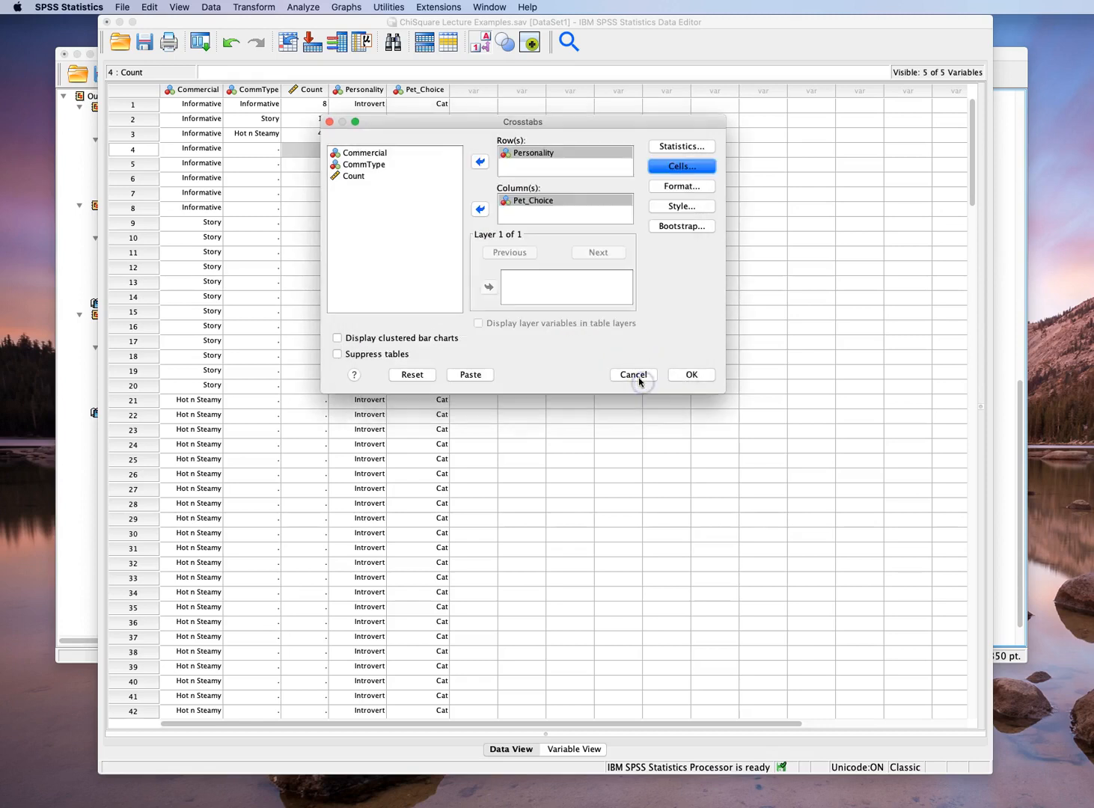
click(338, 340)
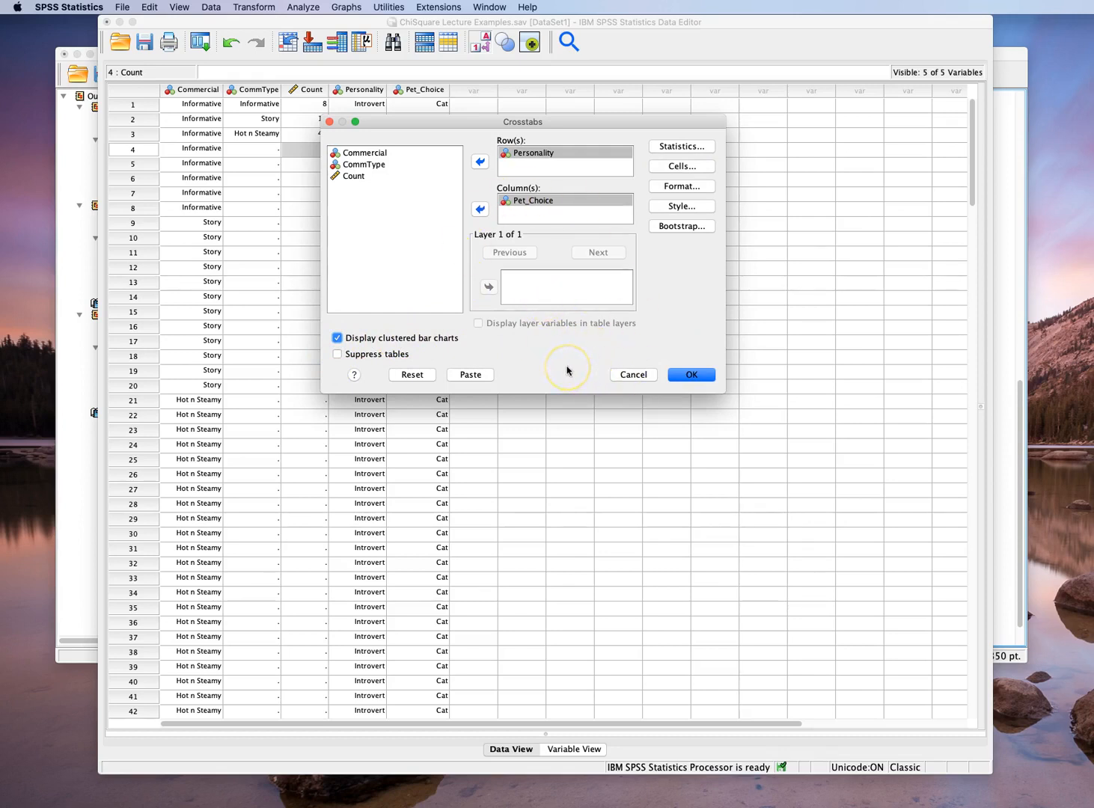
click(691, 374)
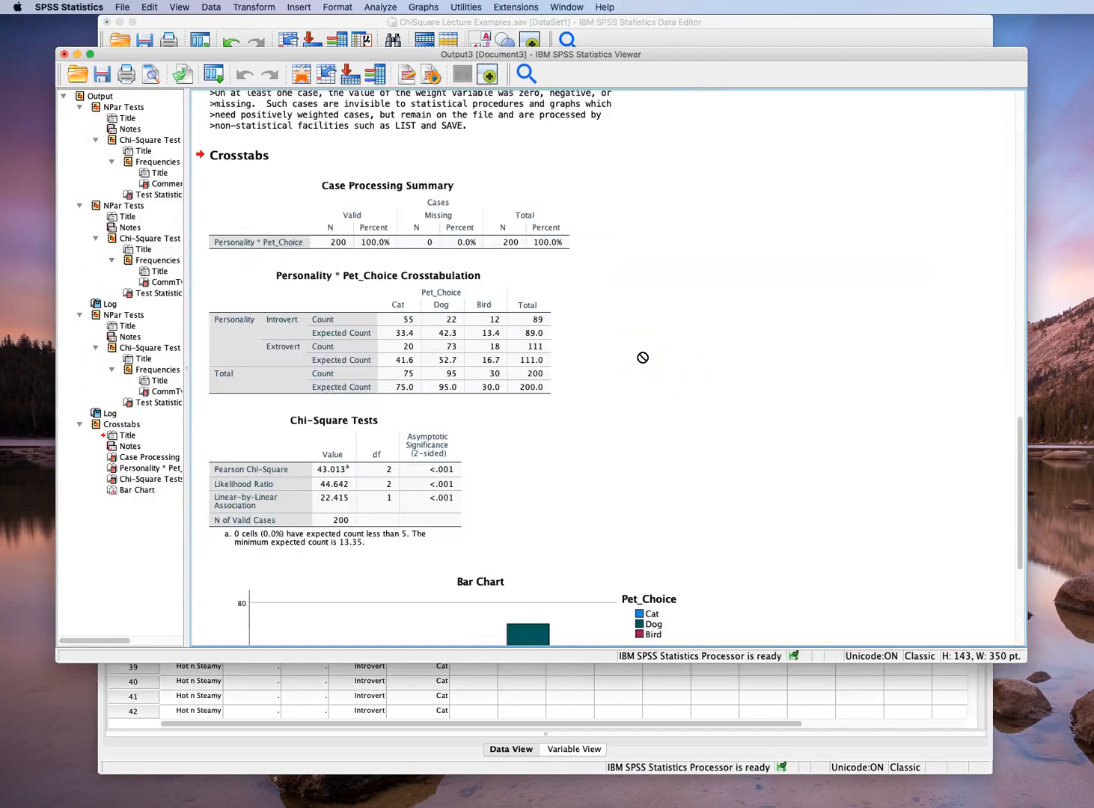
Examine the Crosstabs output: case processing summary, observed versus expected counts, Pearson Chi-Square result and the clustered bar chart
click(247, 245)
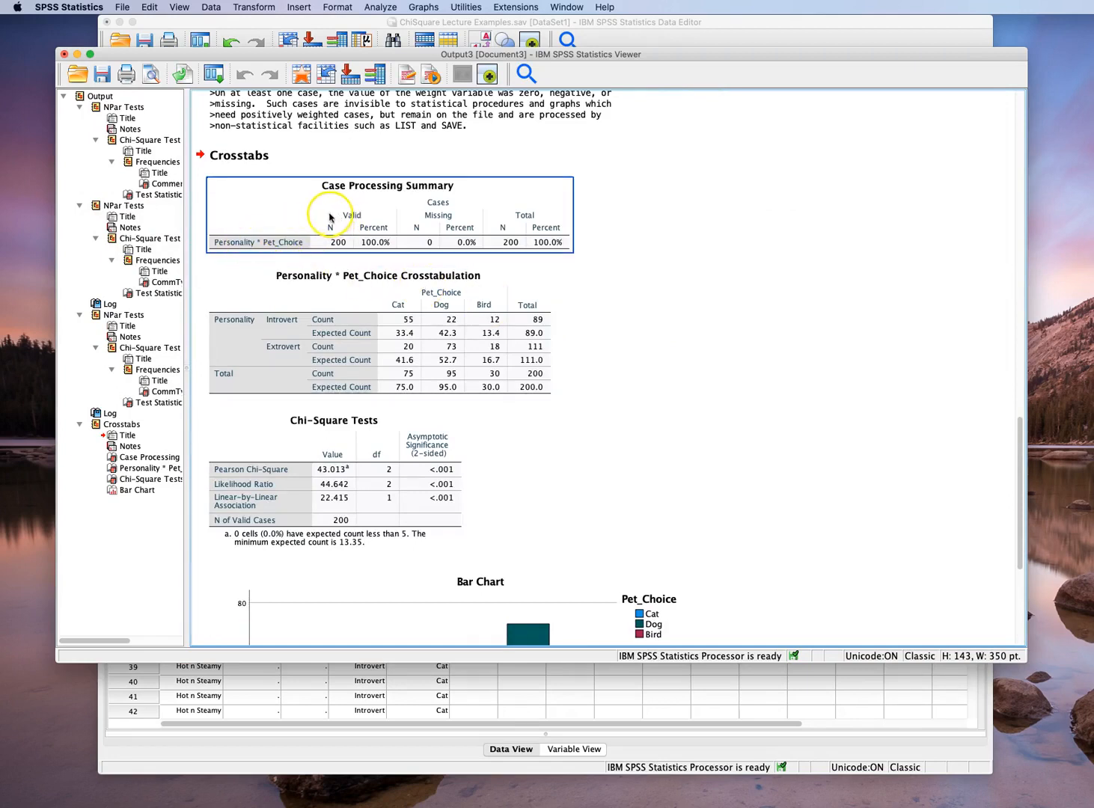
click(503, 338)
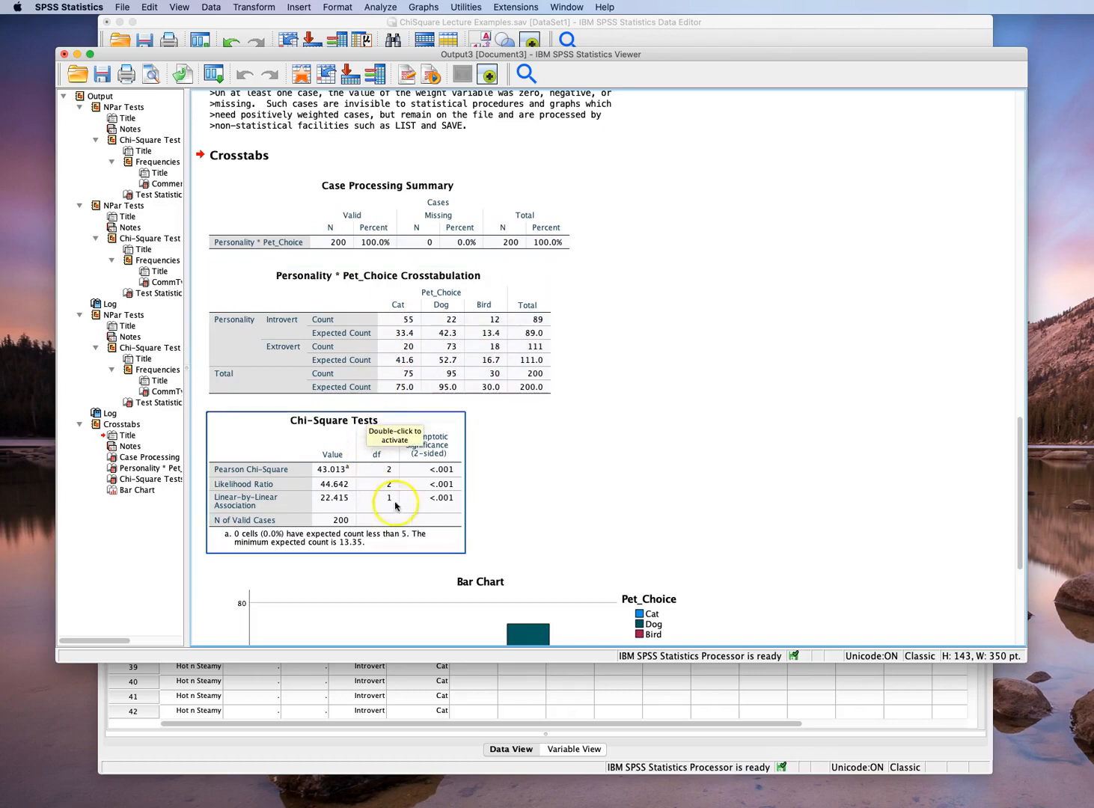
scroll(566, 487, down, 3)
scroll(566, 486, down, 2)
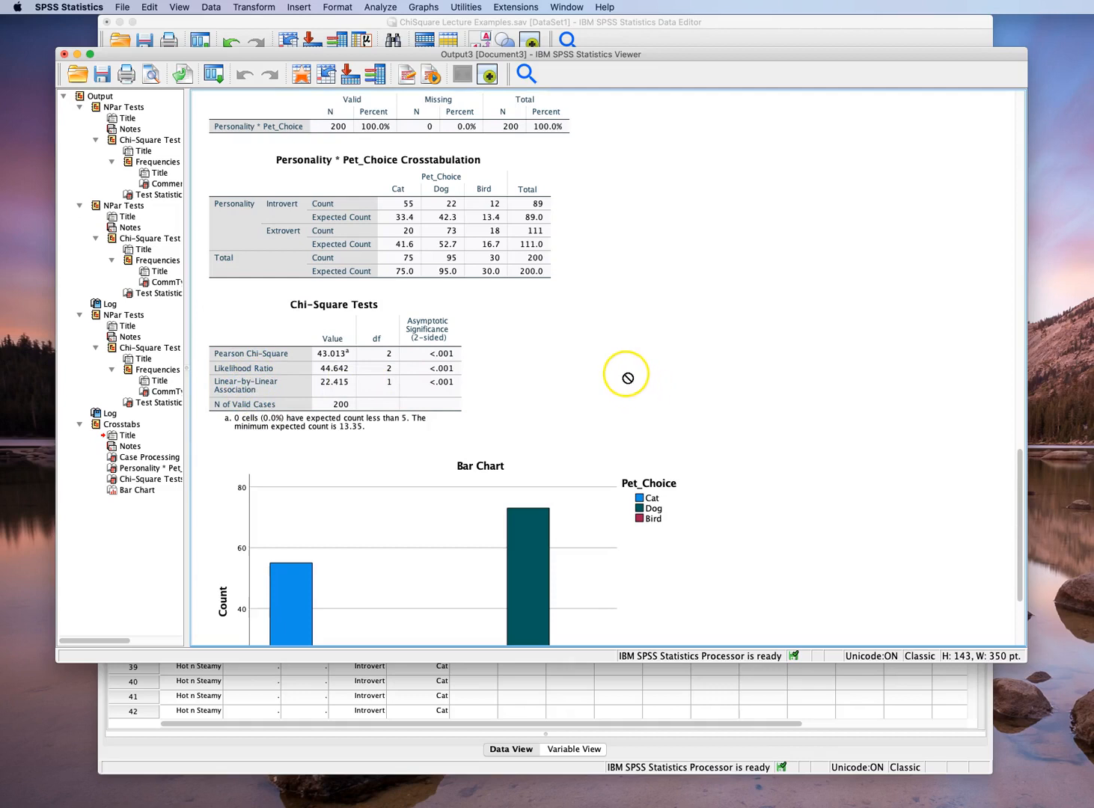
scroll(797, 426, down, 3)
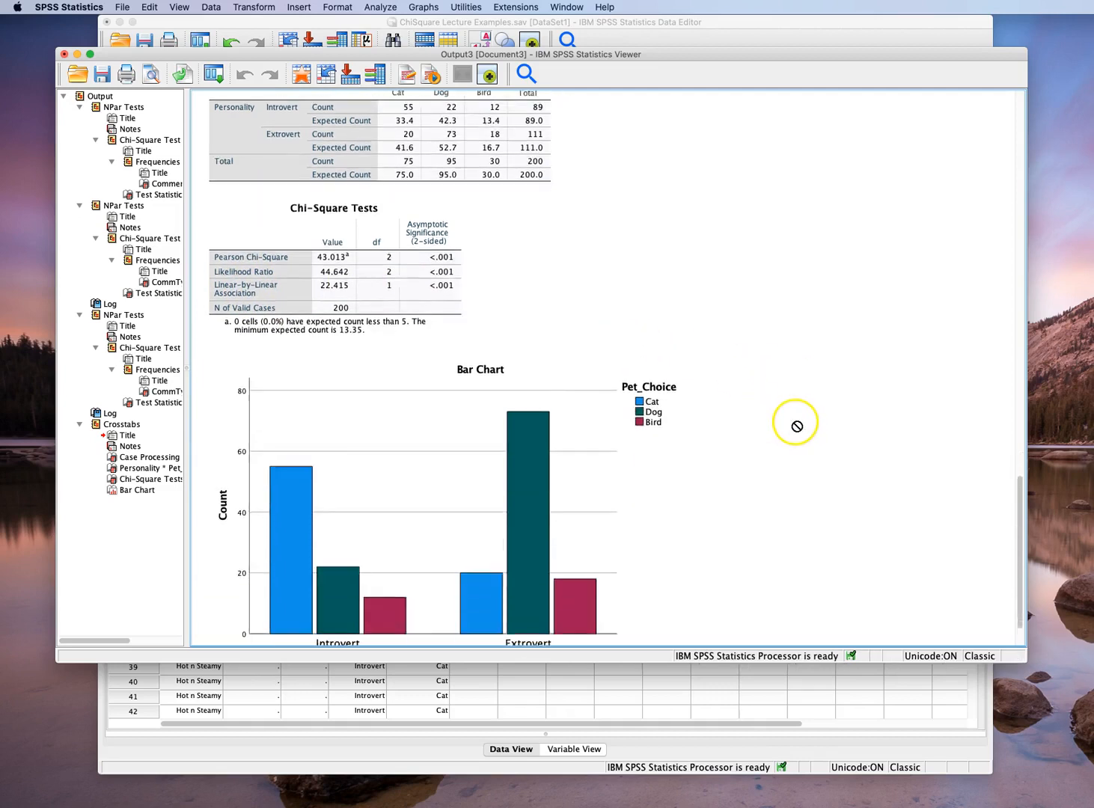
scroll(797, 426, down, 2)
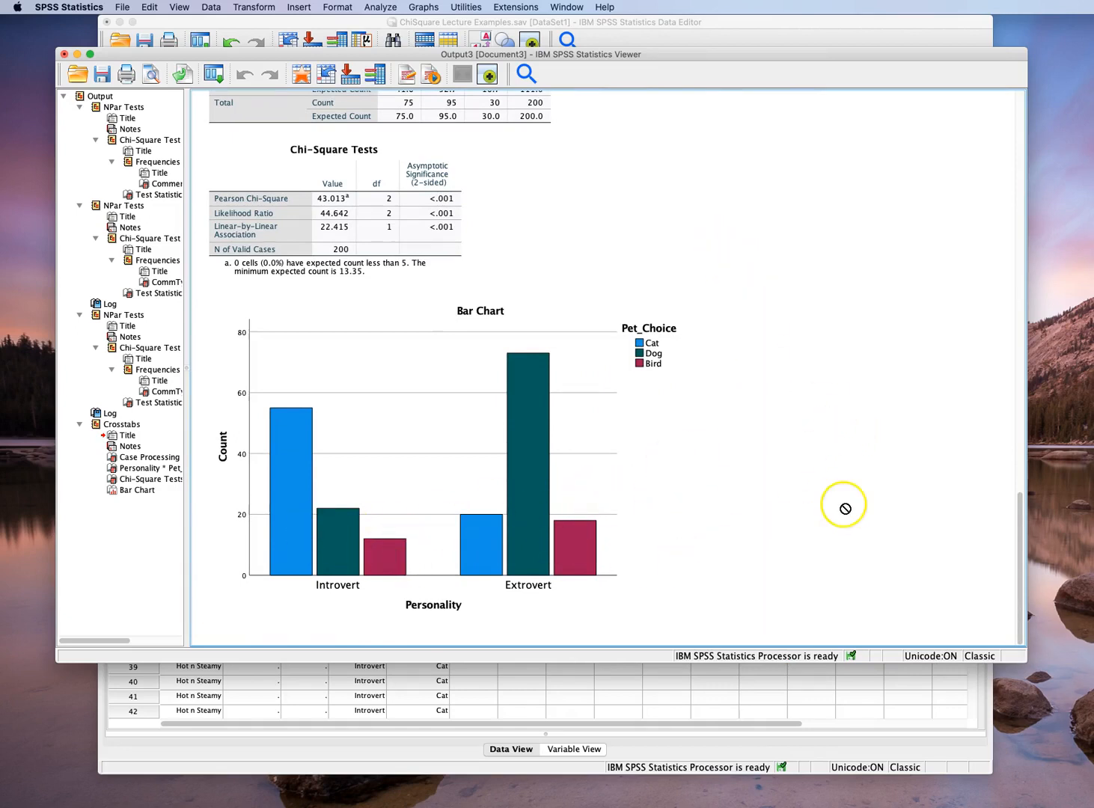
scroll(846, 499, up, 1)
scroll(846, 499, up, 5)
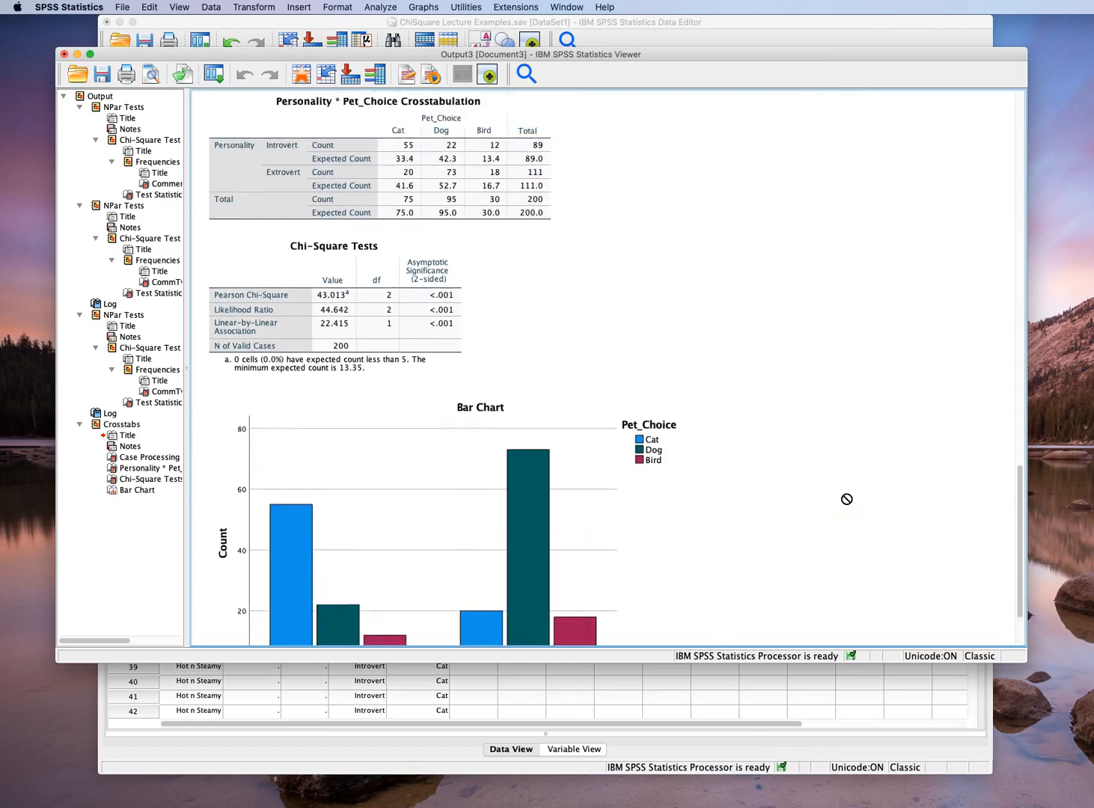
scroll(846, 499, up, 2)
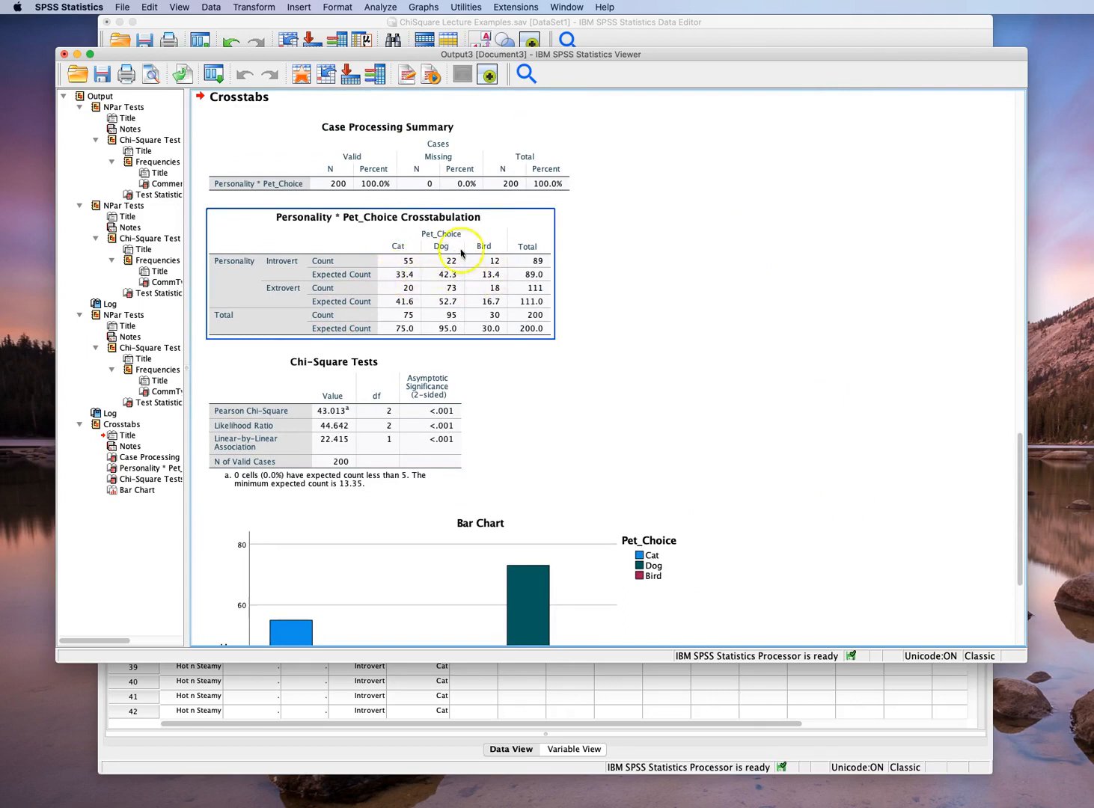
click(456, 418)
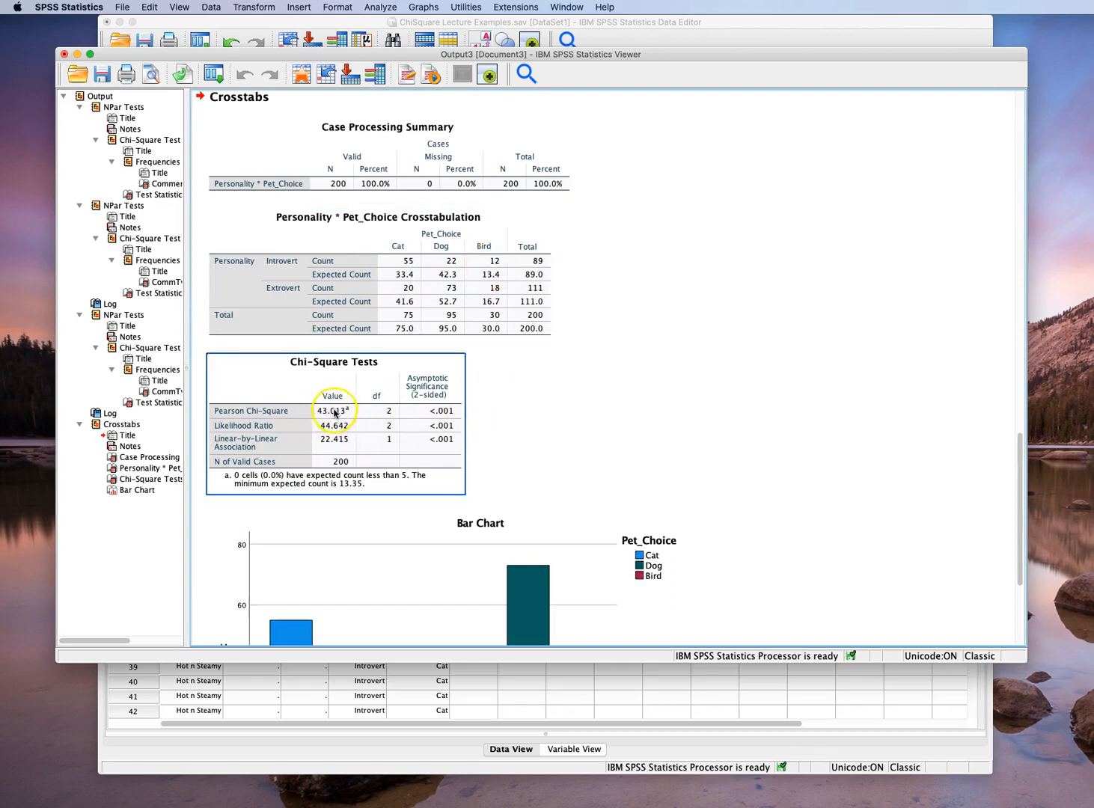
click(404, 296)
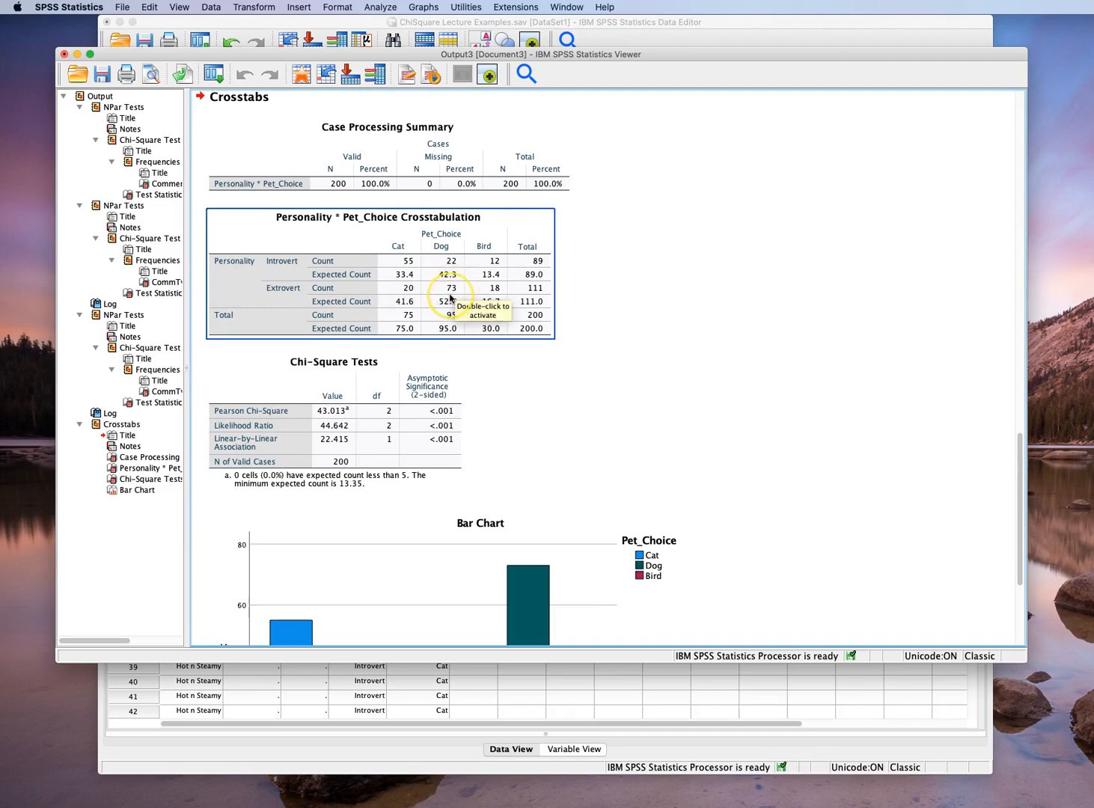
click(635, 344)
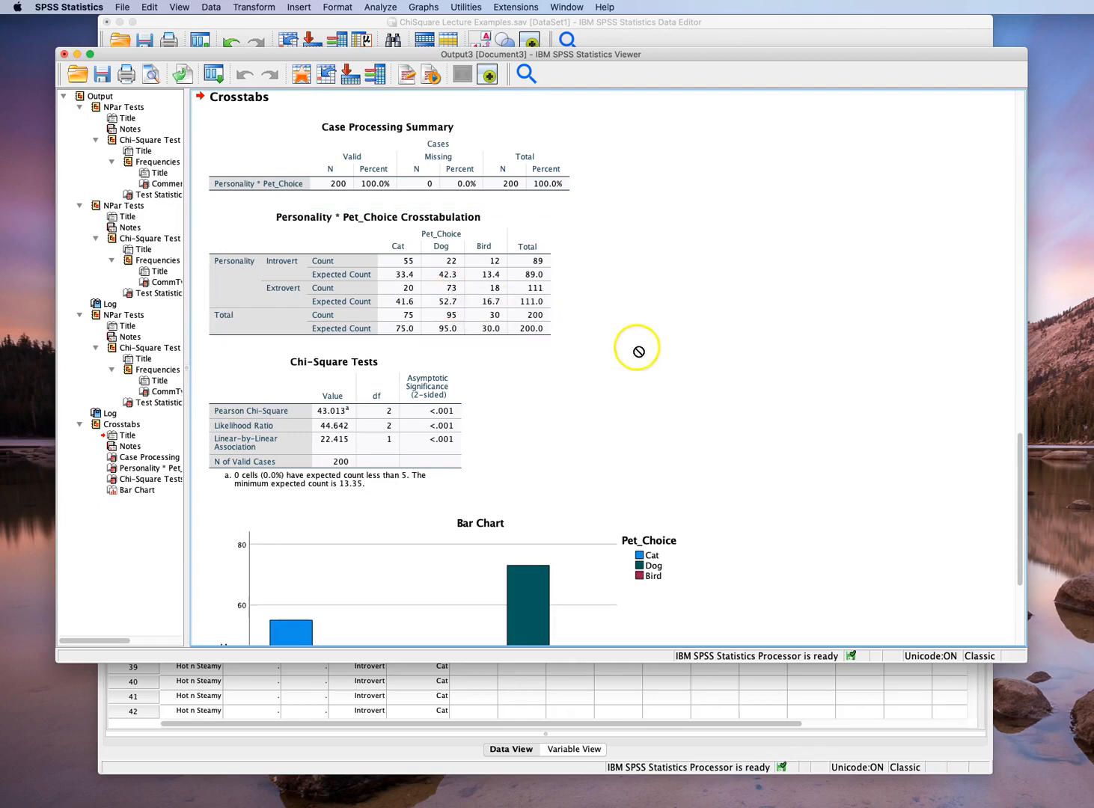